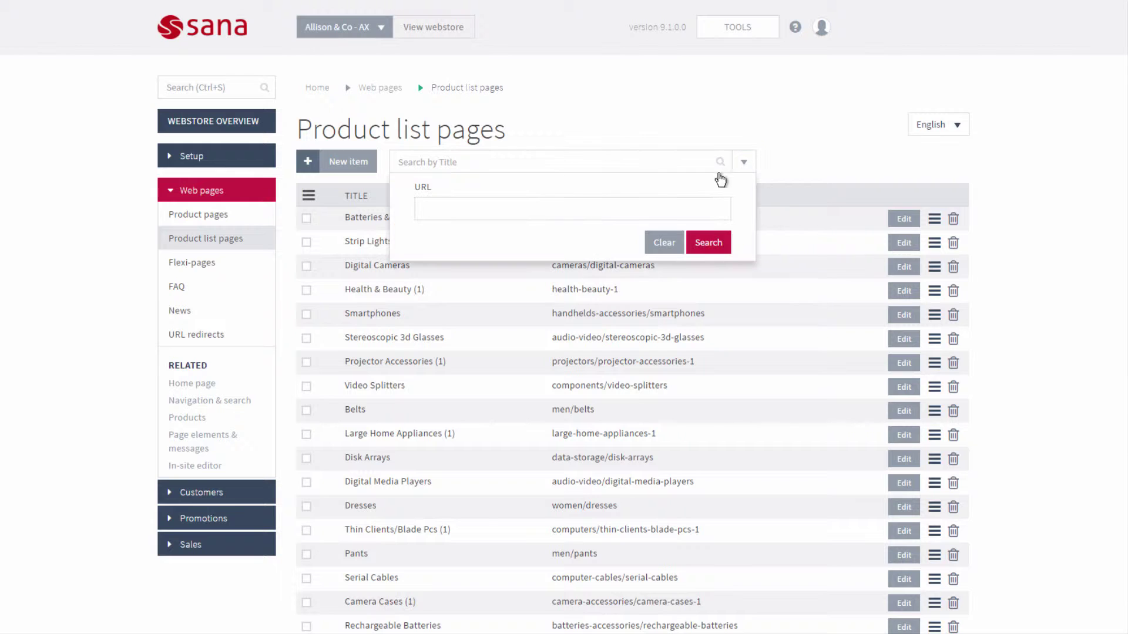
# Search the product list pages by title for "notebooks" and open the computers/notebooks page for editing
pyautogui.click(519, 161)
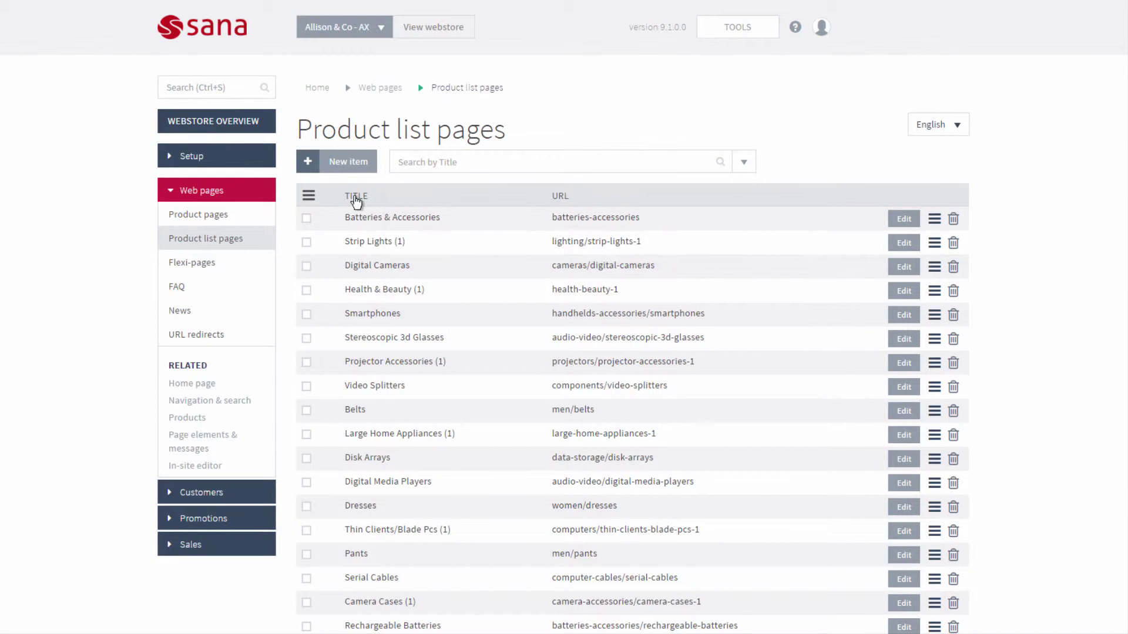
pyautogui.write('notebooks')
pyautogui.press('Return')
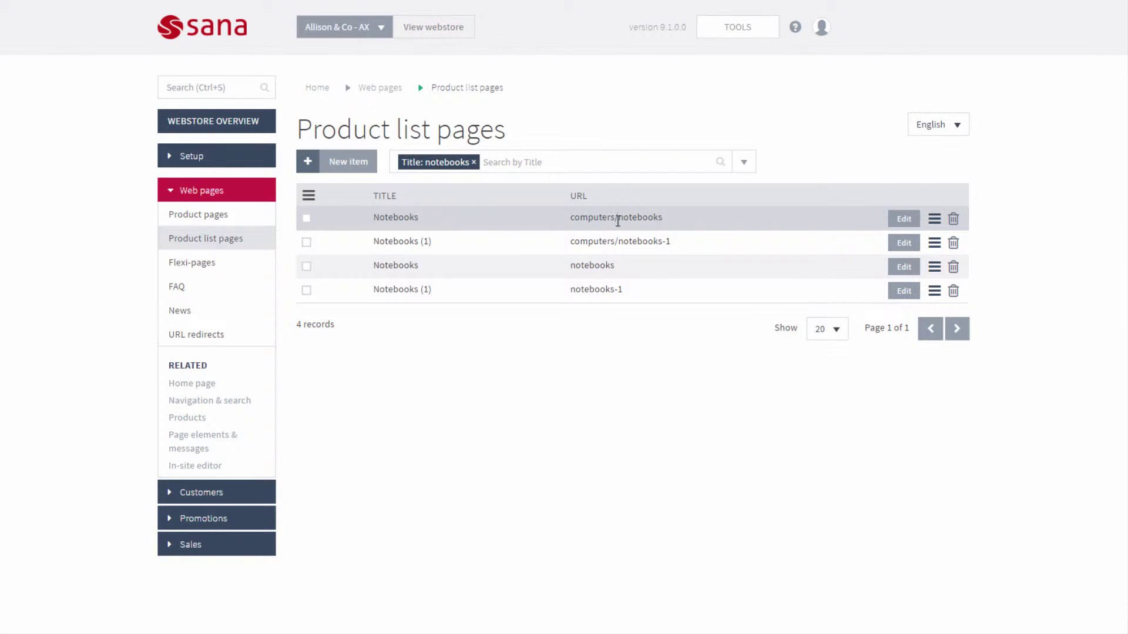
pyautogui.click(902, 219)
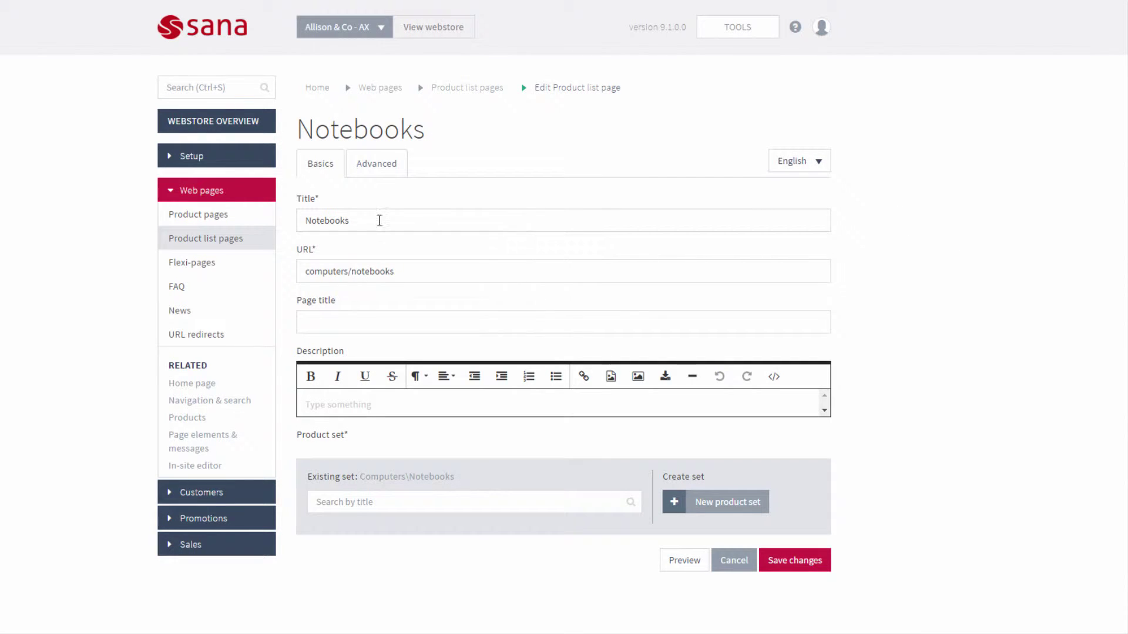
# Examine the basic fields of the Notebooks page: title, URL, page title and description
pyautogui.moveTo(352, 219); pyautogui.dragTo(300, 221)
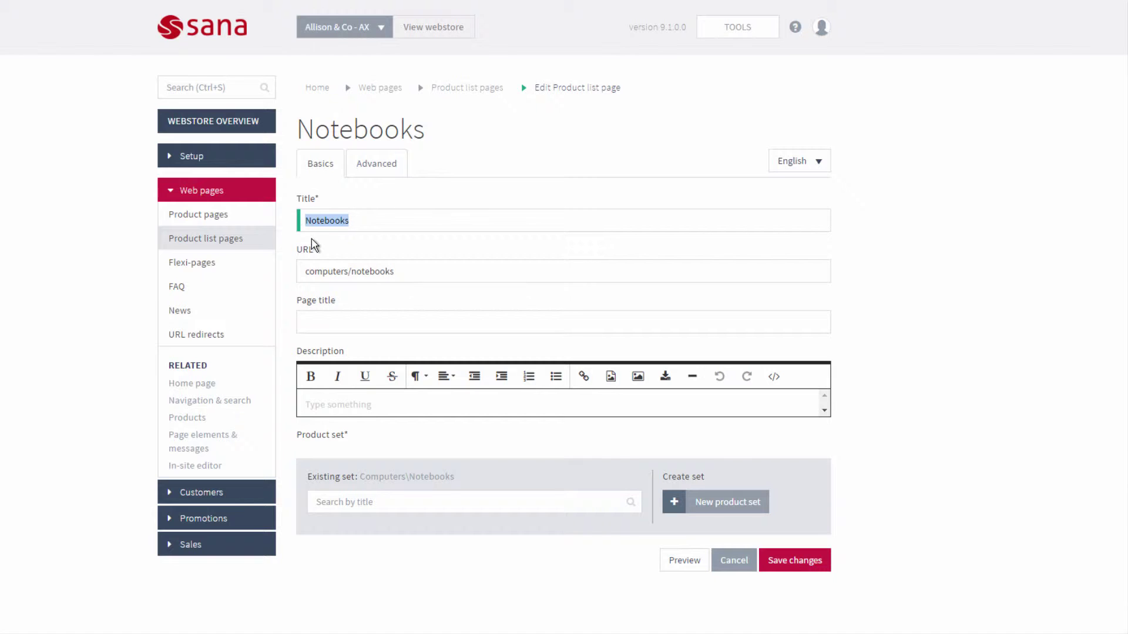
pyautogui.click(366, 225)
pyautogui.click(354, 324)
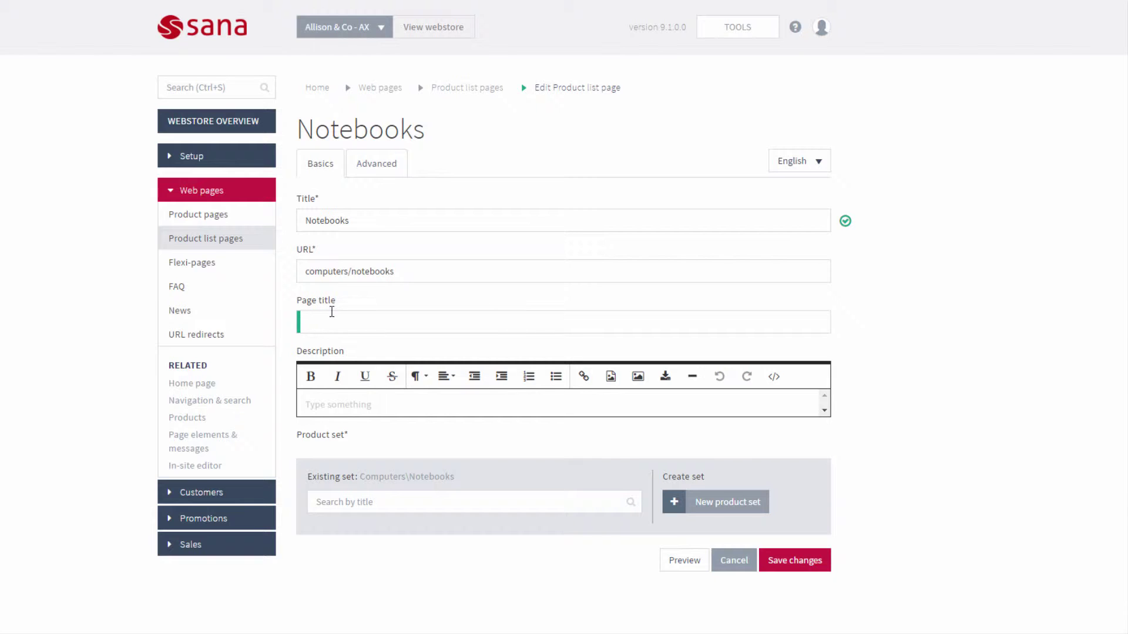
pyautogui.click(368, 223)
pyautogui.click(413, 273)
pyautogui.click(364, 406)
pyautogui.hotkey('ctrl', 'i')
# Look up "computer" among the existing product sets and inspect the new product set form without creating a set
pyautogui.click(390, 500)
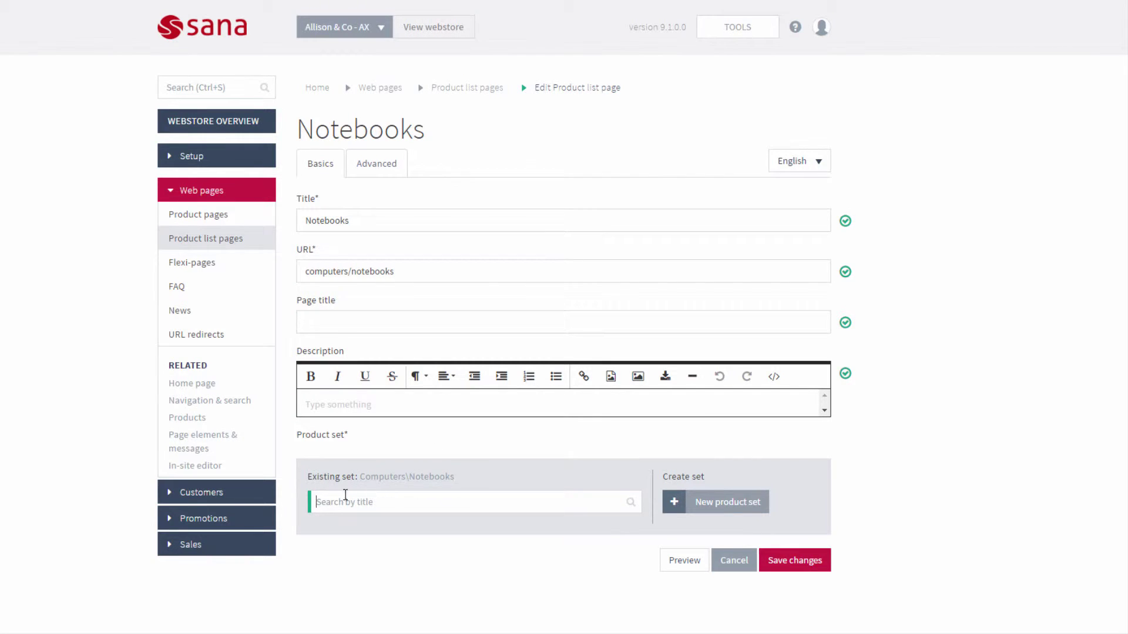
pyautogui.write('computer Cables')
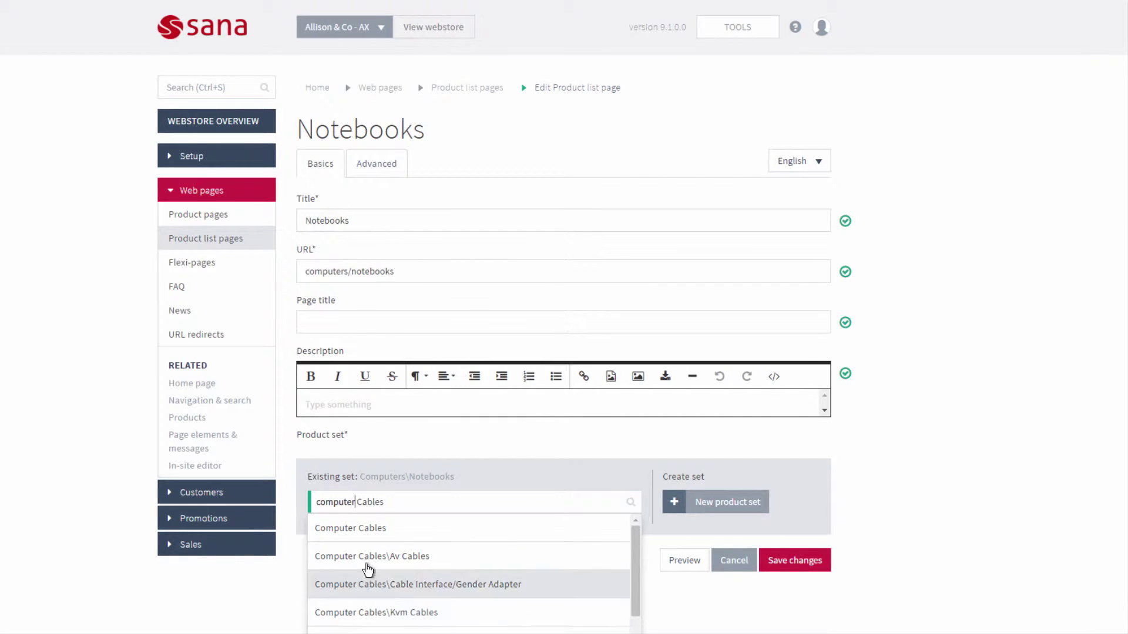
pyautogui.hotkey('ctrl', 'a')
pyautogui.press('BackSpace')
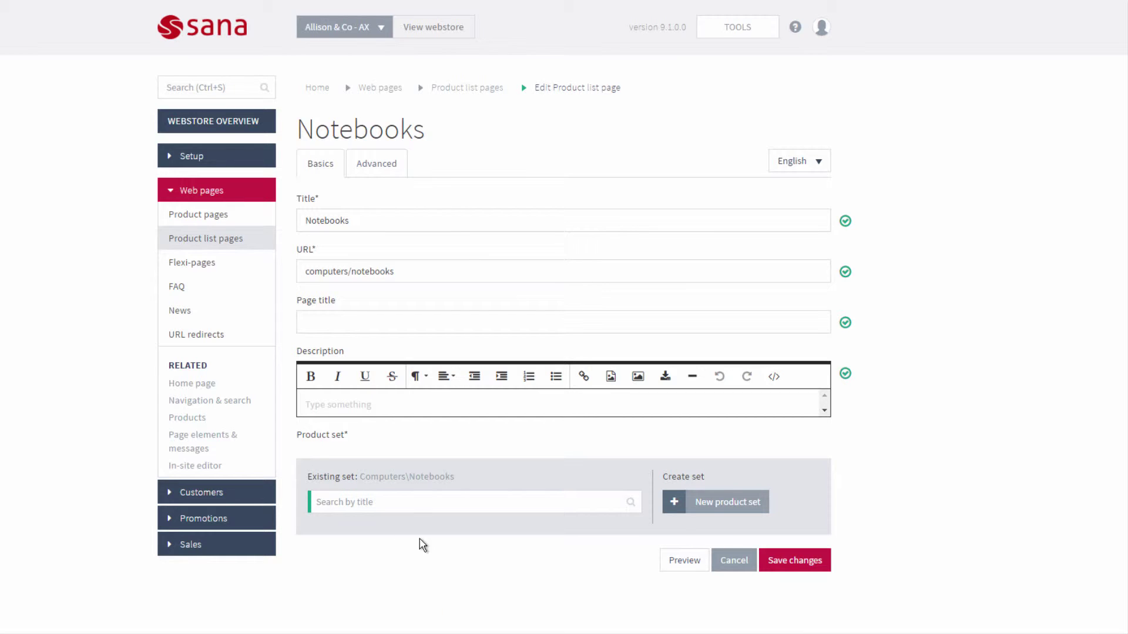
pyautogui.click(709, 512)
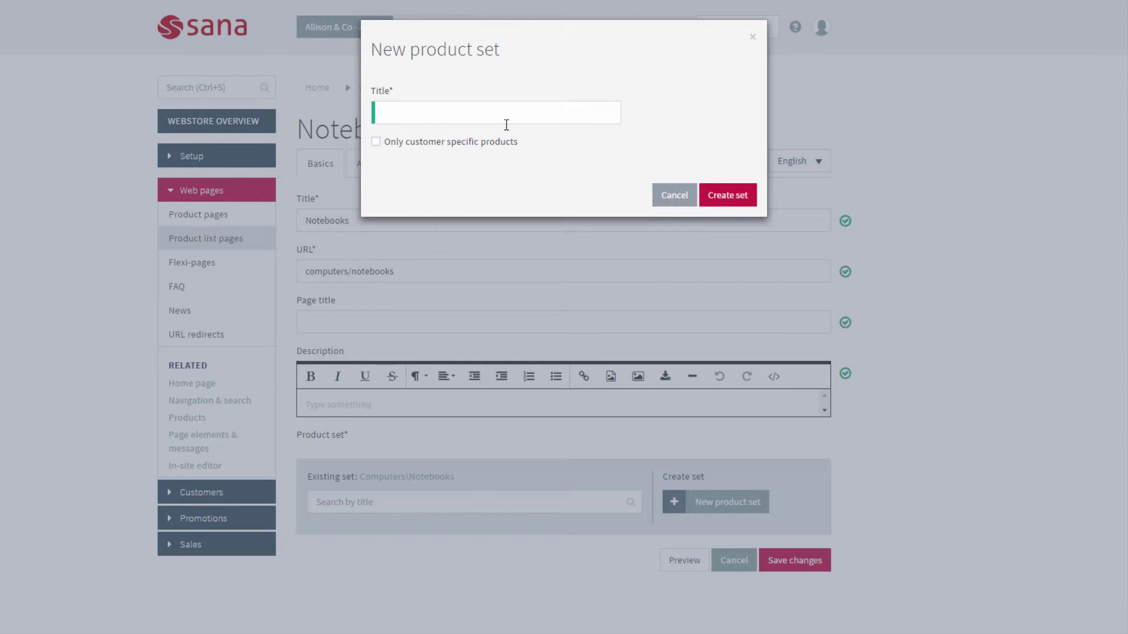
pyautogui.click(662, 200)
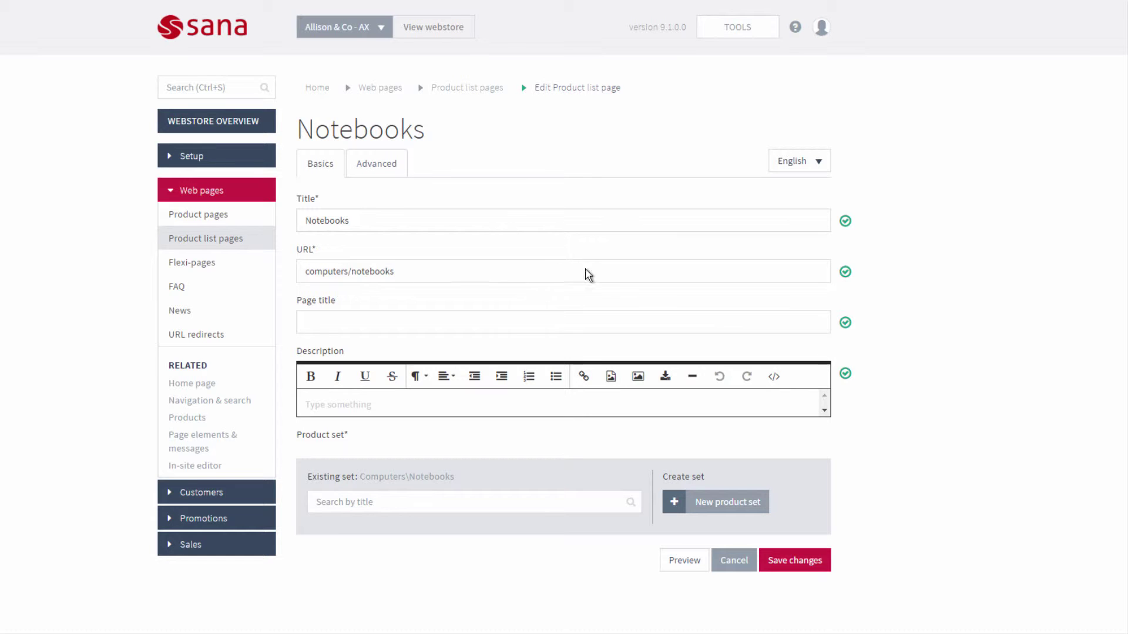
# Examine the meta title and meta description fields in the advanced settings of the Notebooks page
pyautogui.click(378, 182)
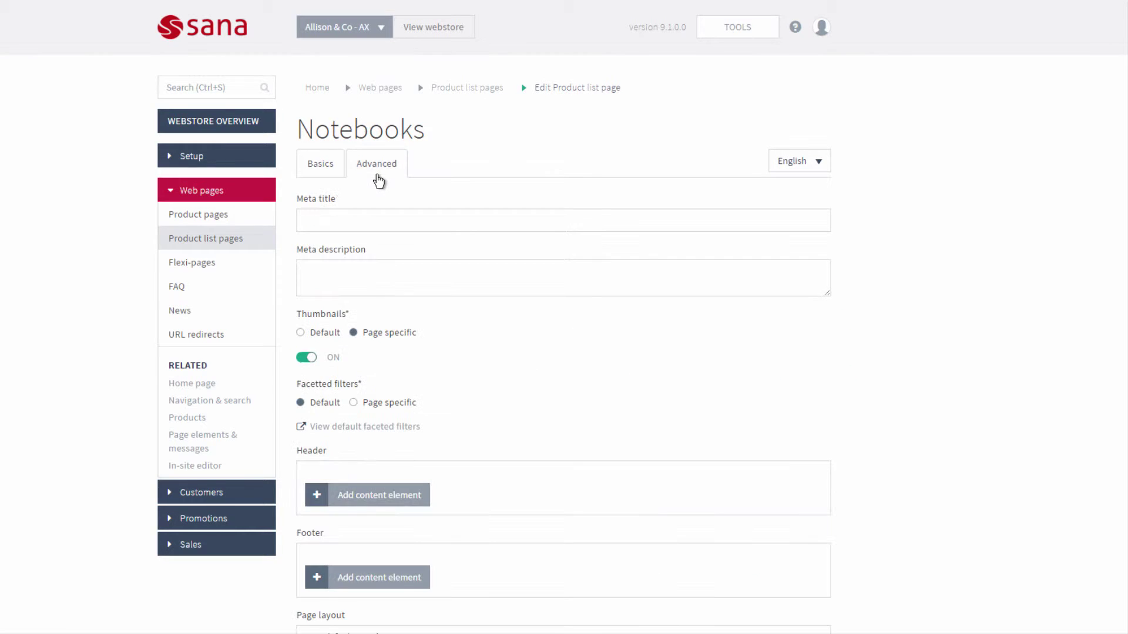
pyautogui.click(383, 224)
pyautogui.click(373, 275)
pyautogui.click(358, 223)
pyautogui.click(345, 269)
pyautogui.click(374, 255)
# Review the remaining advanced settings of the Notebooks page, from thumbnails to default paging type, and return to its basic settings
pyautogui.scroll(-3, 355, 262)
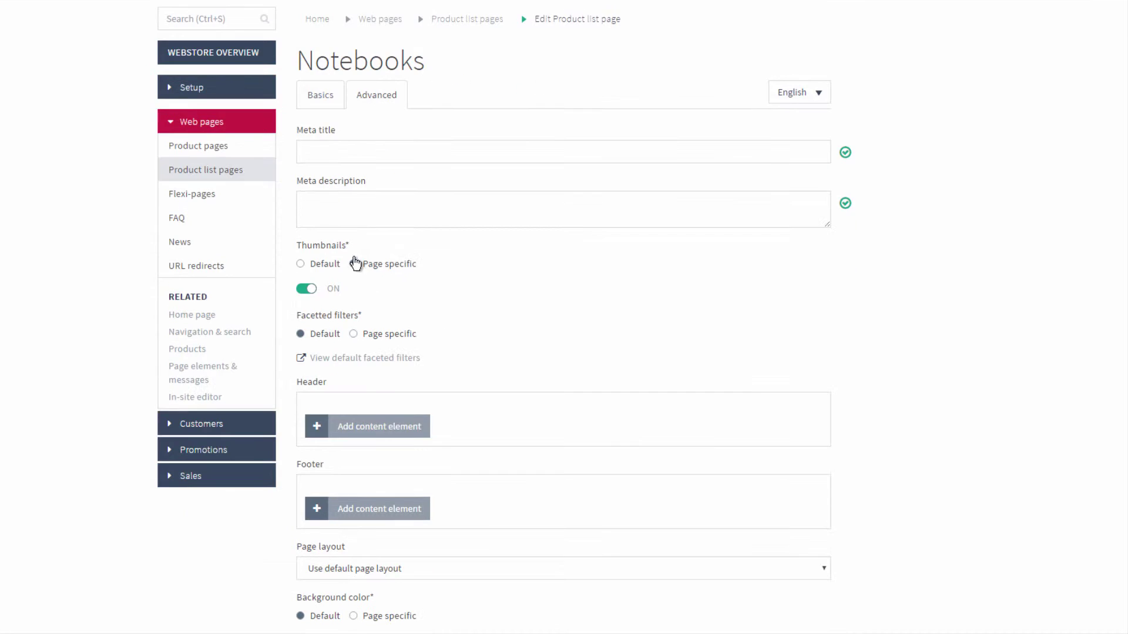
pyautogui.scroll(-2, 341, 320)
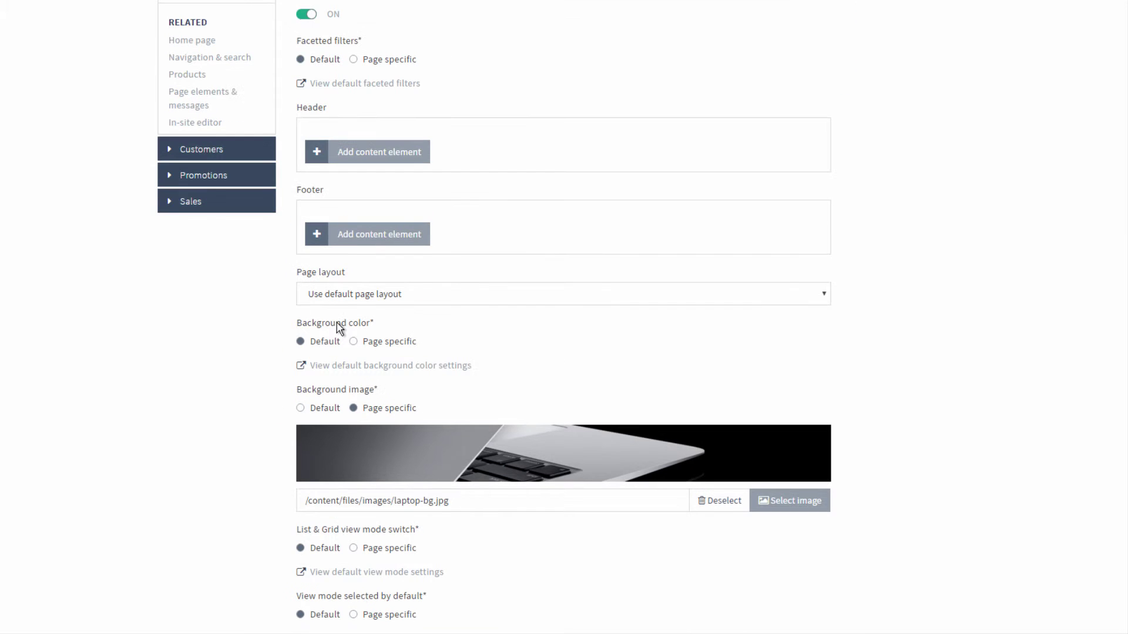
pyautogui.scroll(-1, 337, 341)
pyautogui.scroll(2, 338, 342)
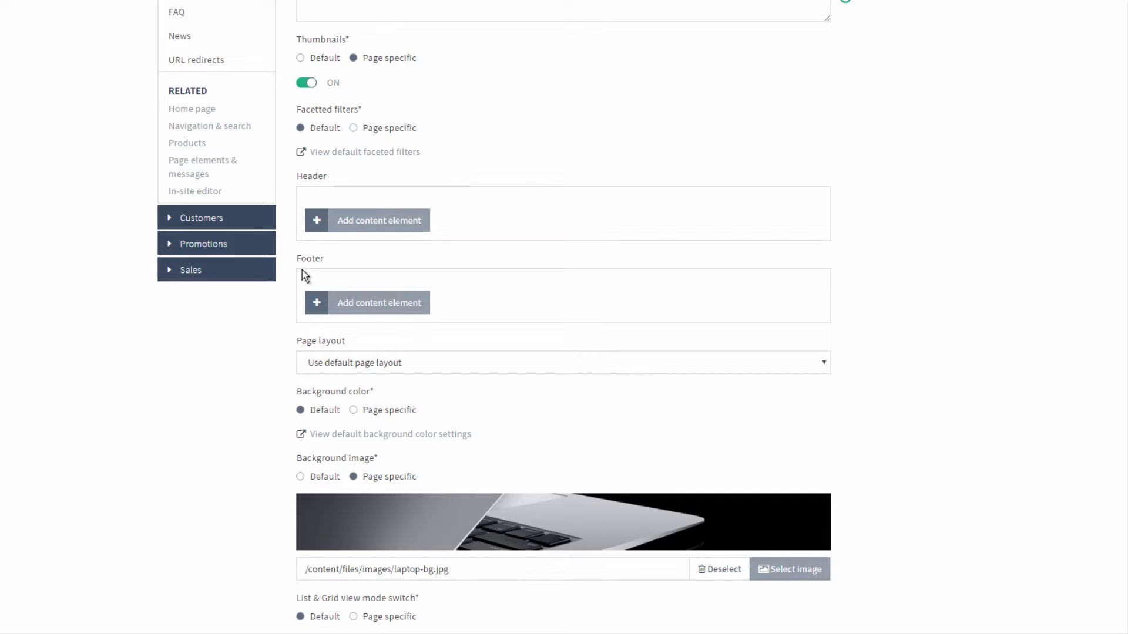
pyautogui.scroll(-4, 330, 393)
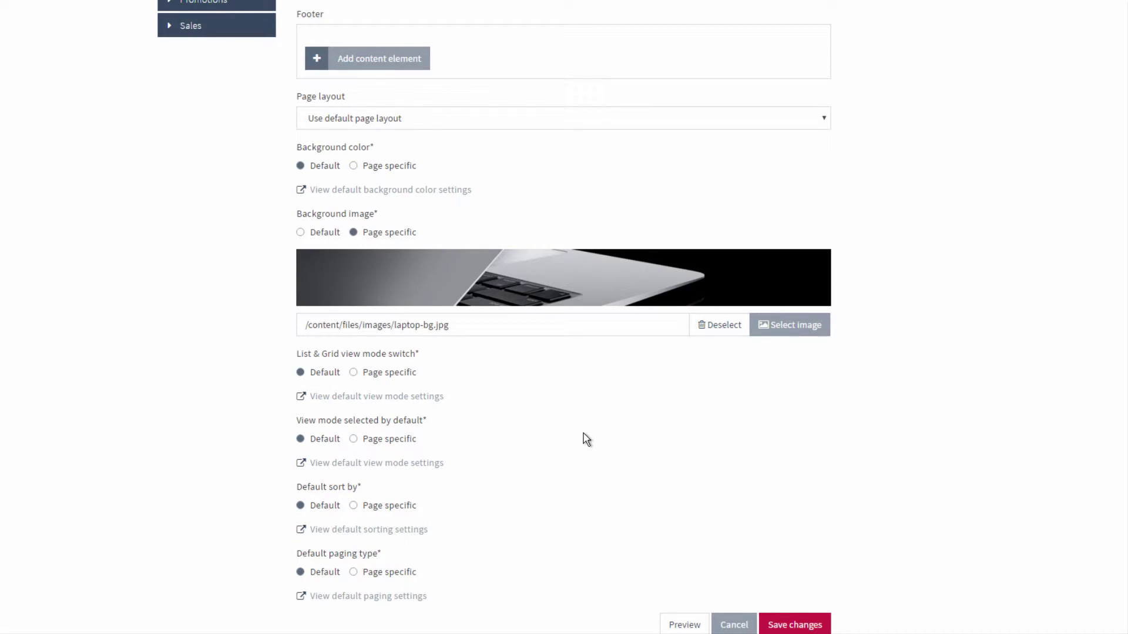
pyautogui.scroll(9, 586, 439)
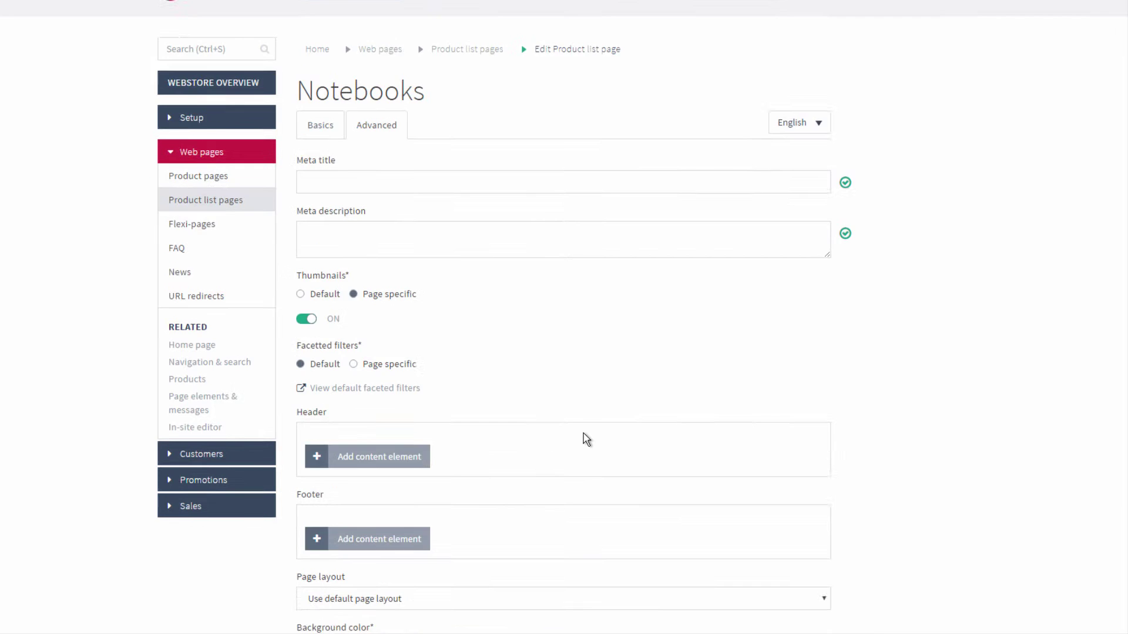
pyautogui.scroll(-1, 590, 437)
pyautogui.scroll(1, 587, 441)
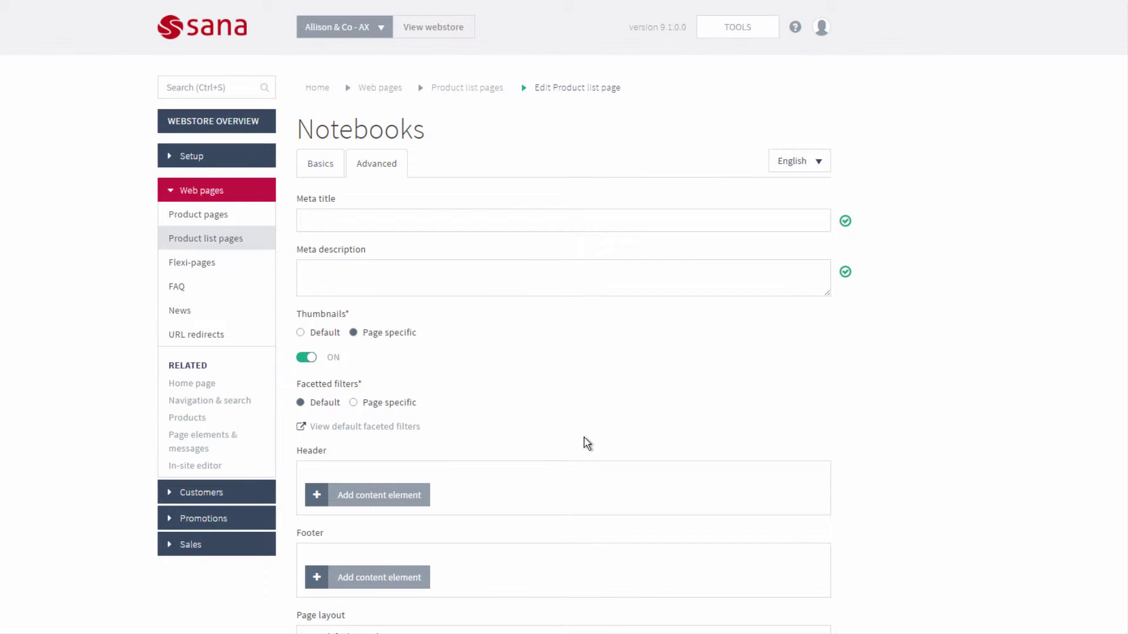
pyautogui.click(327, 172)
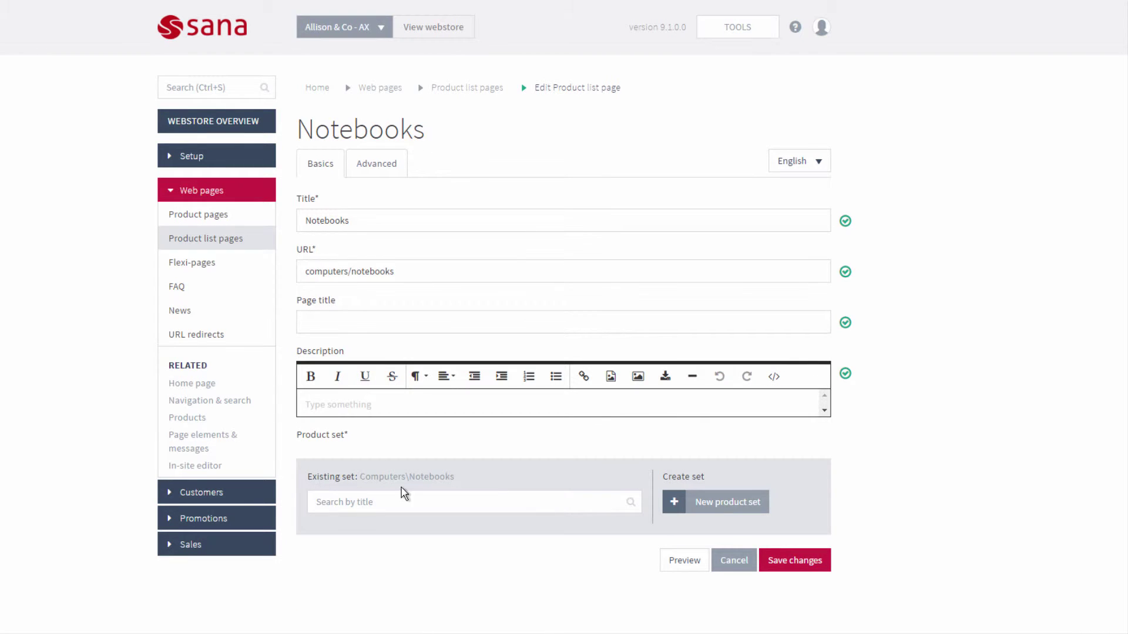
# Inspect the content element types available for the Notebooks page's header and footer in the advanced settings, without adding any
pyautogui.click(385, 176)
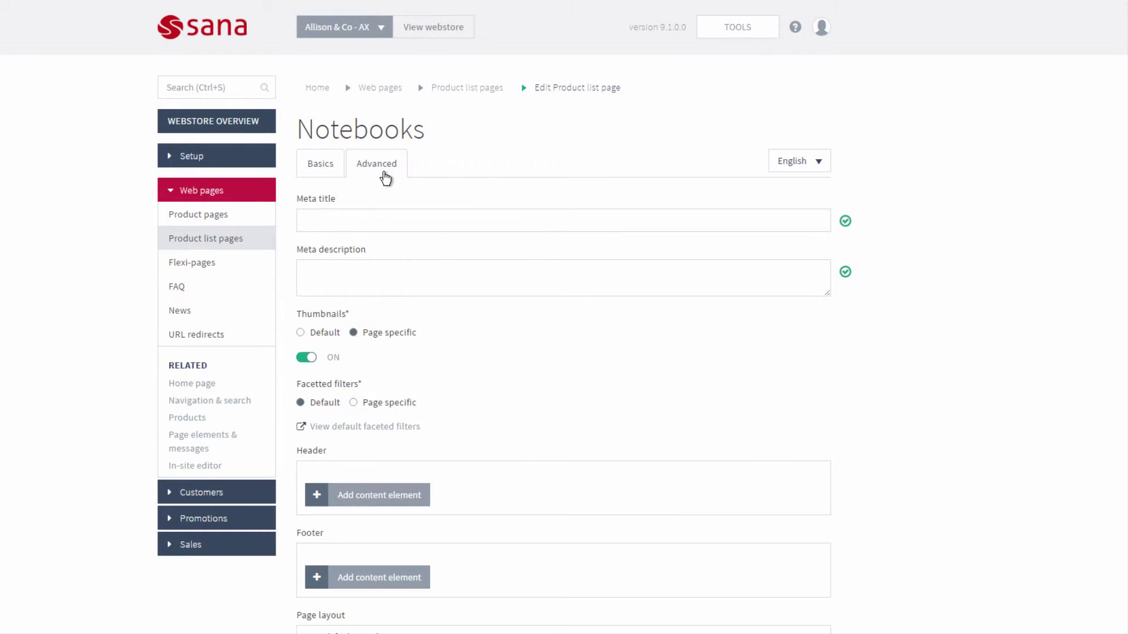
pyautogui.click(382, 497)
pyautogui.scroll(-1, 389, 504)
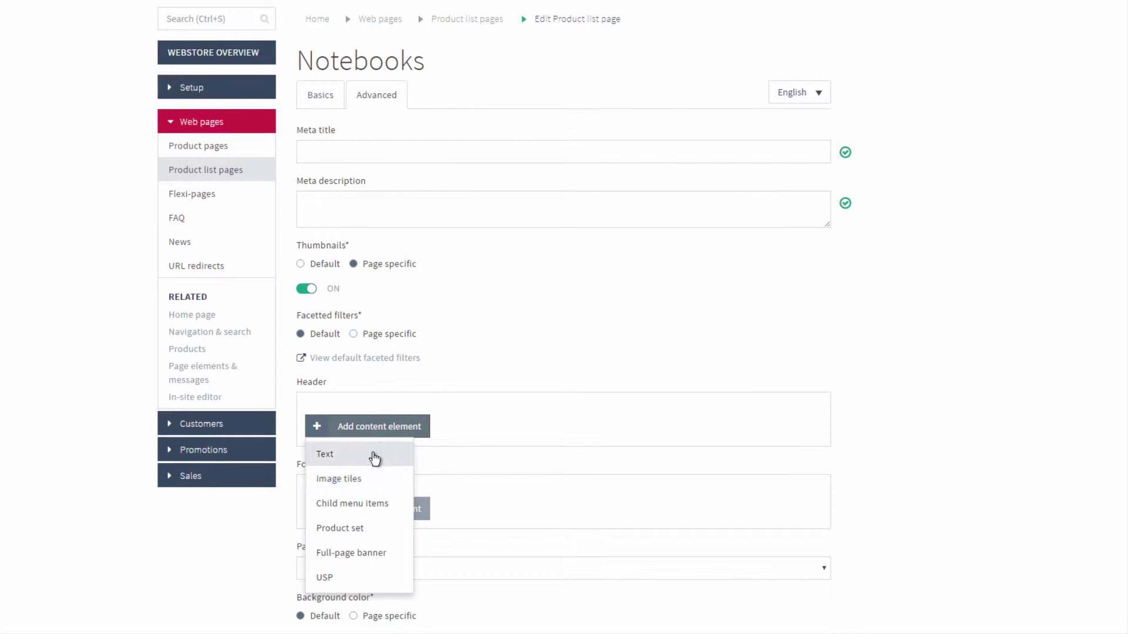
pyautogui.click(403, 513)
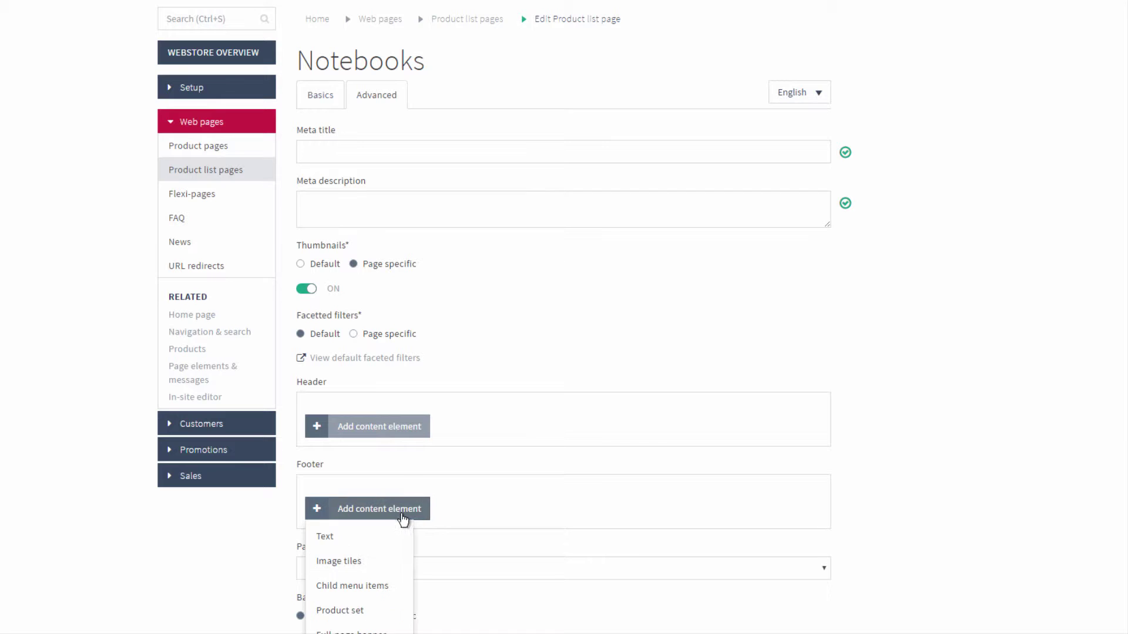
pyautogui.scroll(-1, 403, 555)
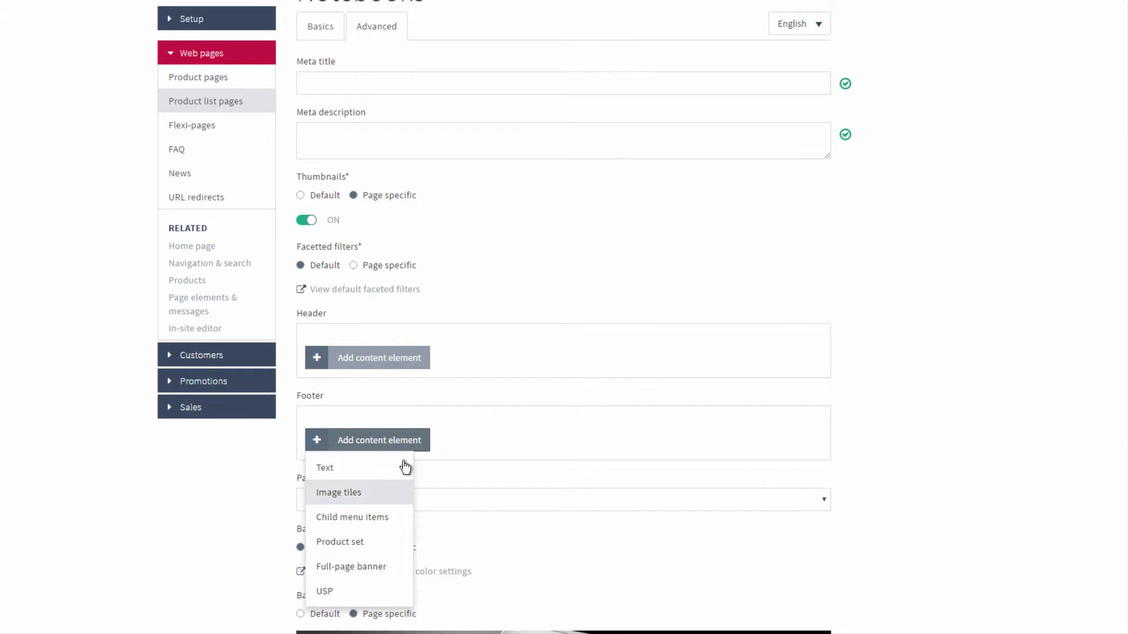
pyautogui.click(396, 390)
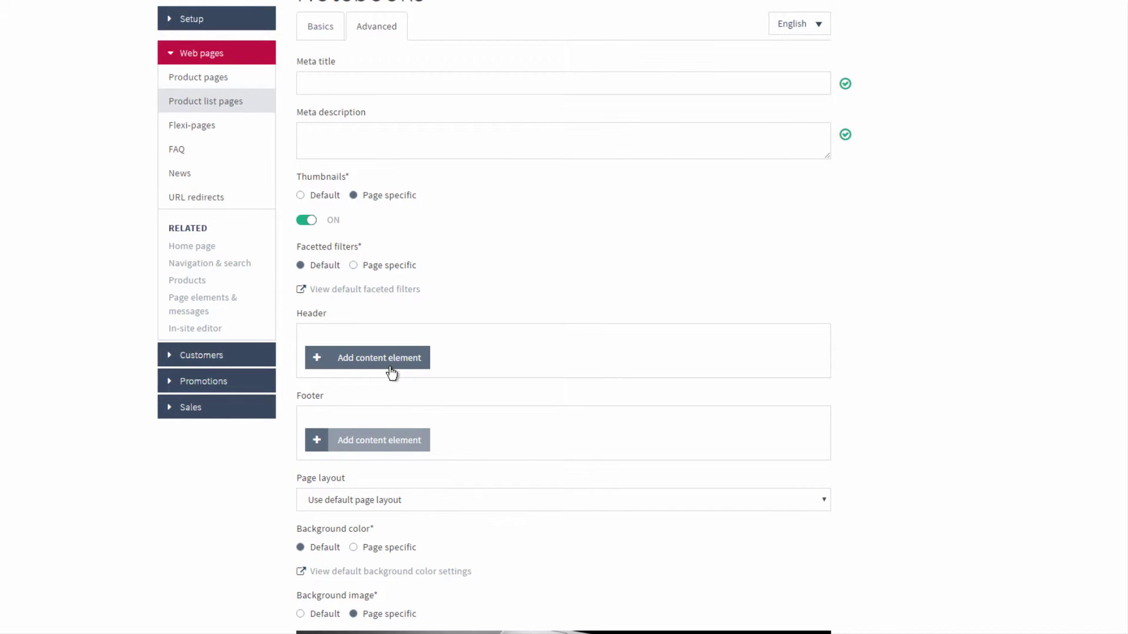
pyautogui.click(391, 370)
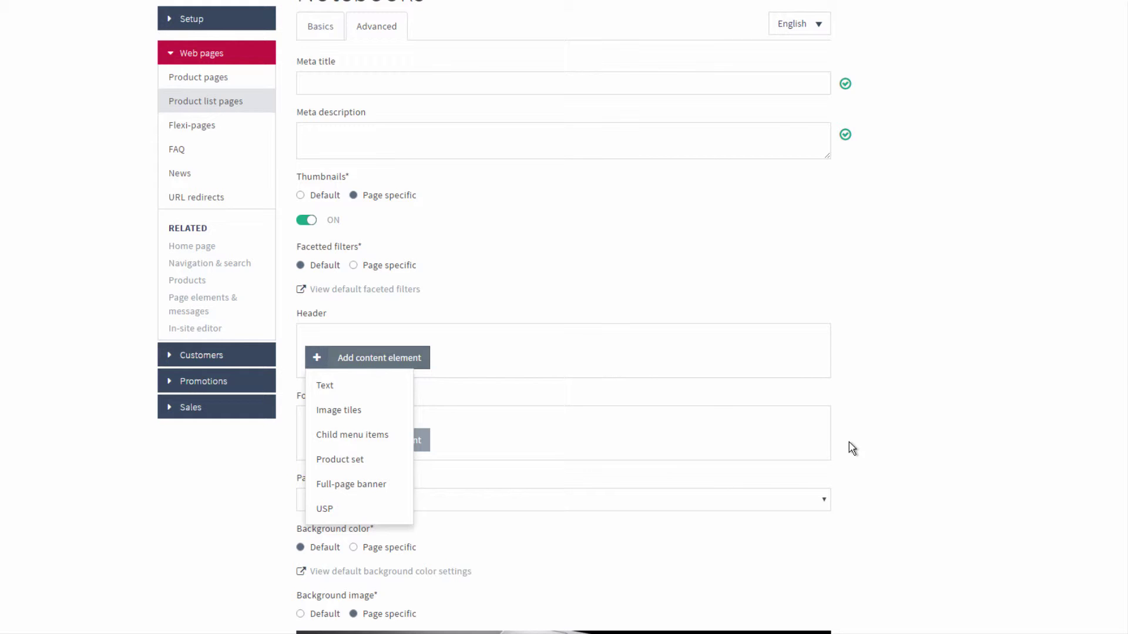
pyautogui.click(872, 440)
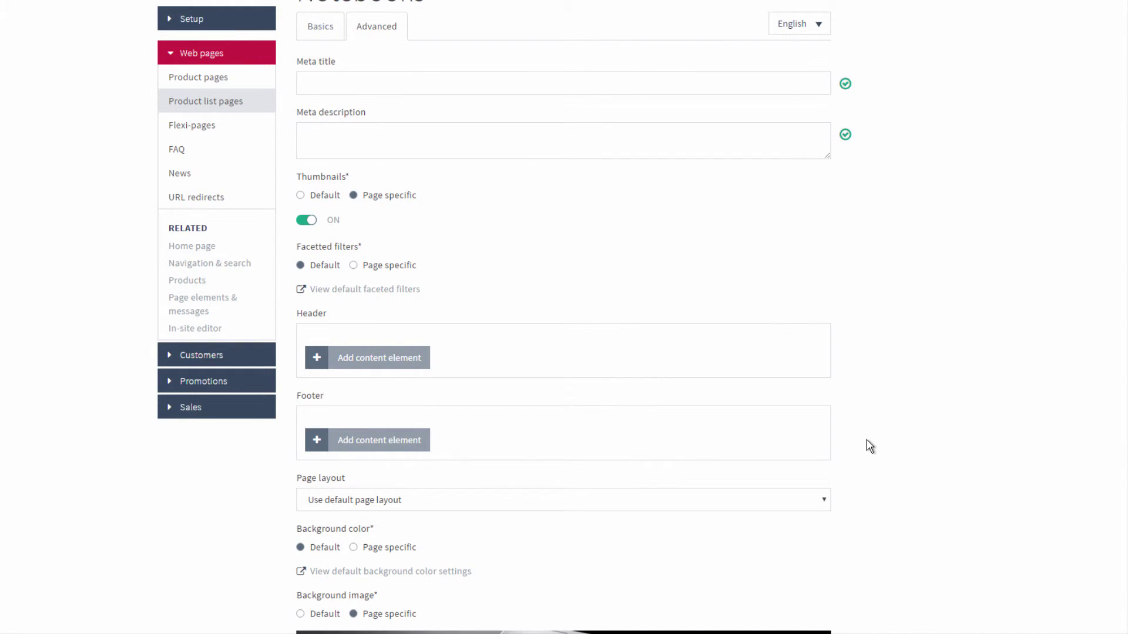
pyautogui.scroll(3, 869, 446)
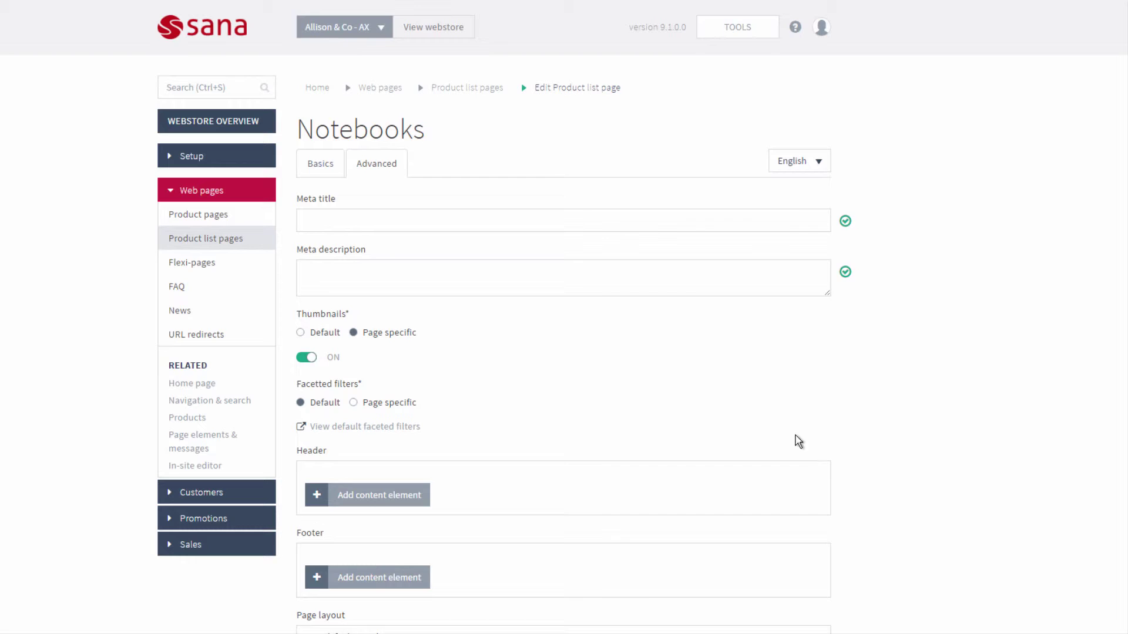
pyautogui.scroll(-7, 680, 410)
pyautogui.scroll(-2, 676, 461)
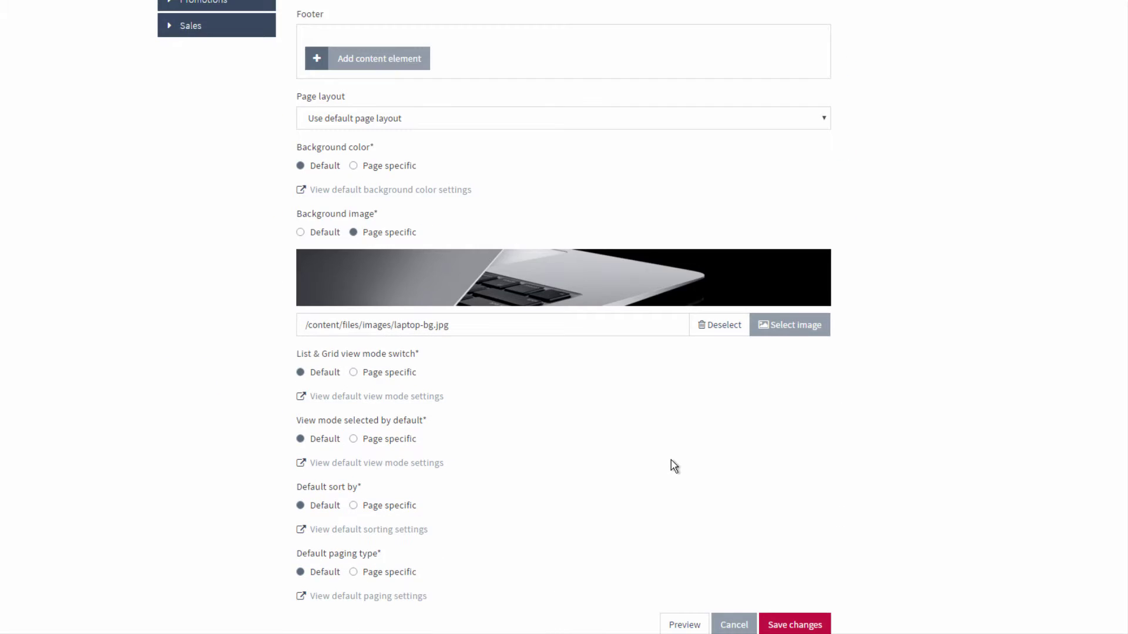
pyautogui.scroll(9, 672, 464)
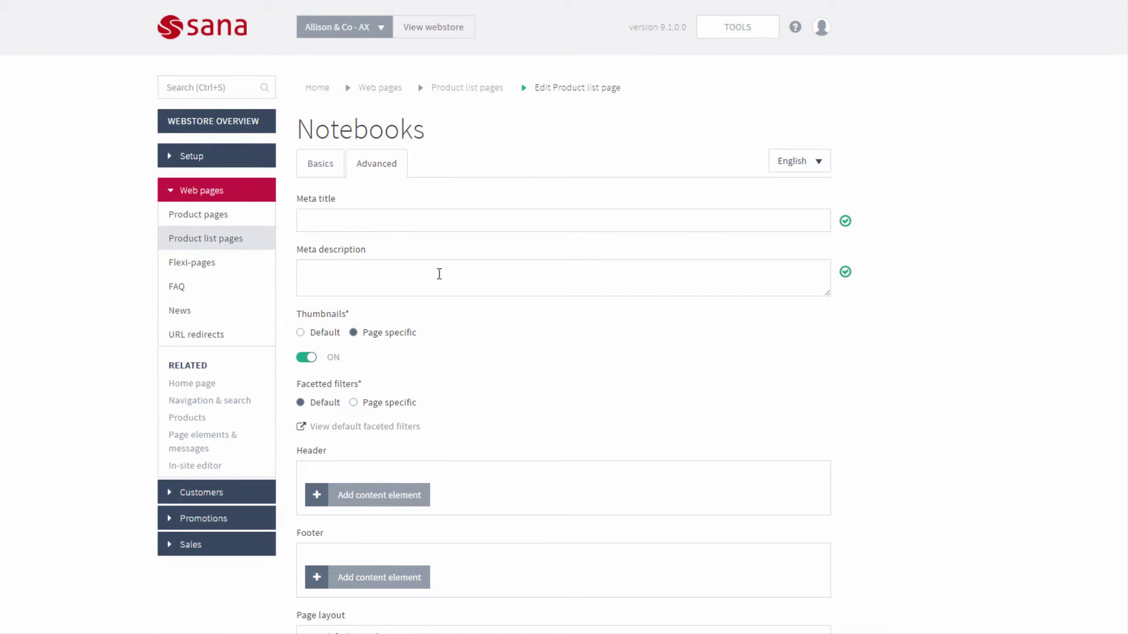
# Open the default settings for product list pages in the webstore's web page setup
pyautogui.click(249, 157)
pyautogui.click(203, 279)
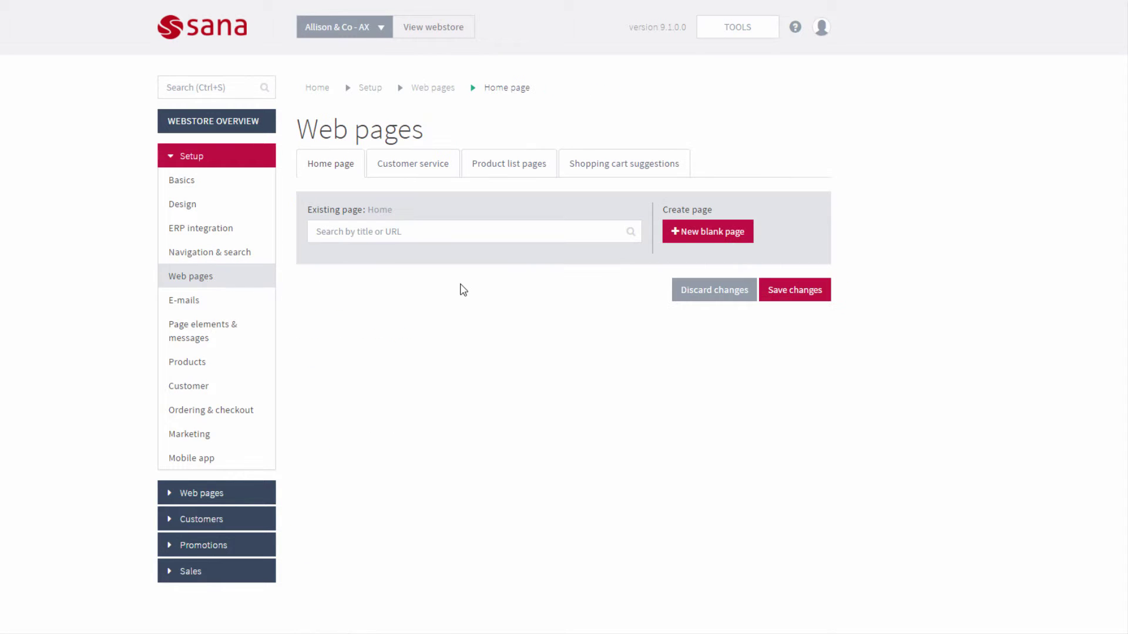
pyautogui.click(496, 182)
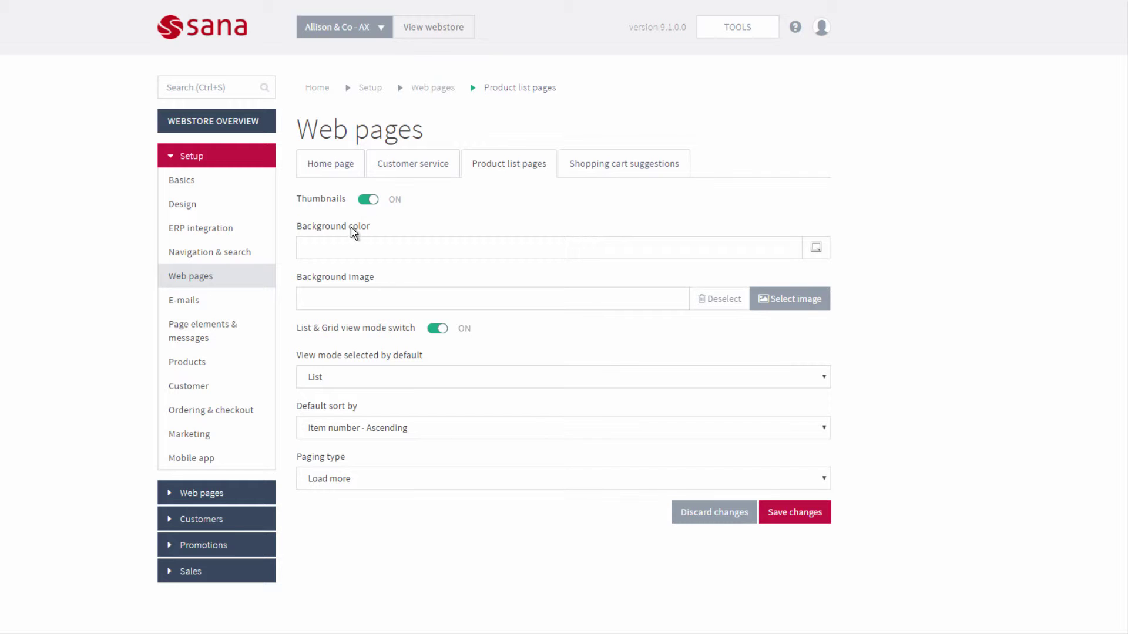
# Inspect the default background color picker without choosing a color, and switch the List & Grid view mode switch off and back on
pyautogui.click(454, 250)
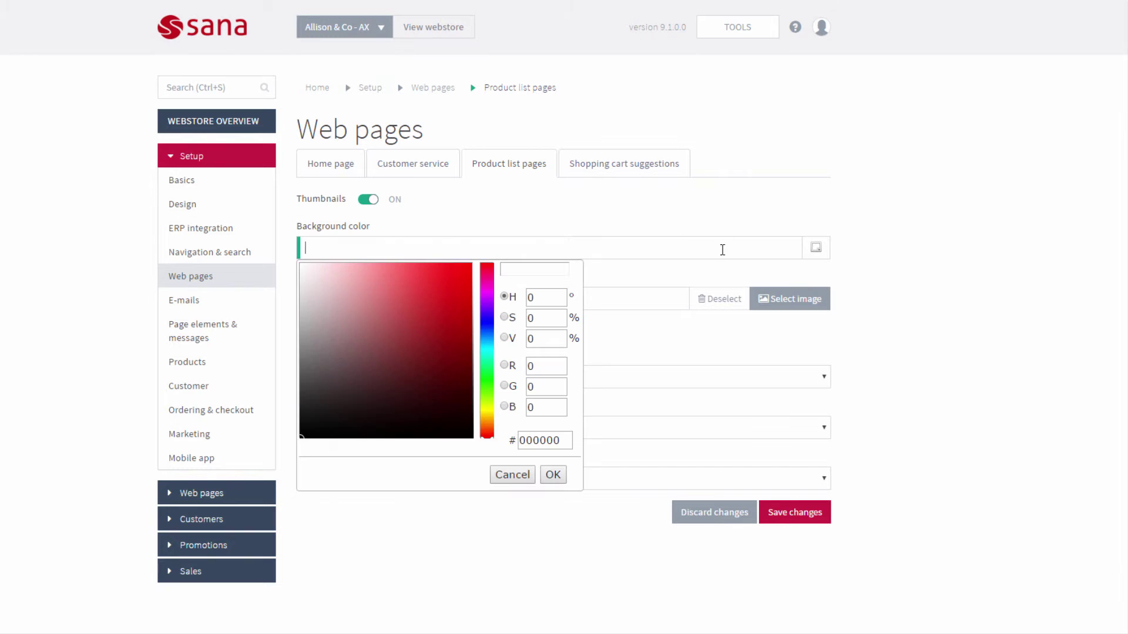
pyautogui.click(574, 227)
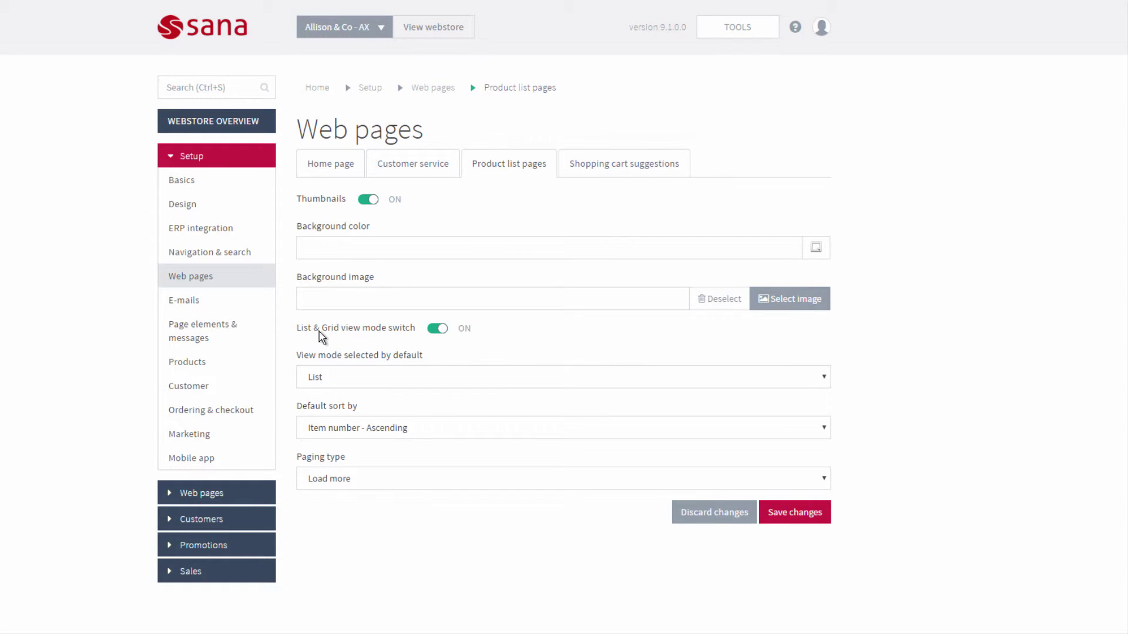
pyautogui.click(440, 330)
pyautogui.click(441, 330)
# Inspect the options for default view mode, default sort order and paging type in the product list page defaults, without changing any
pyautogui.click(363, 376)
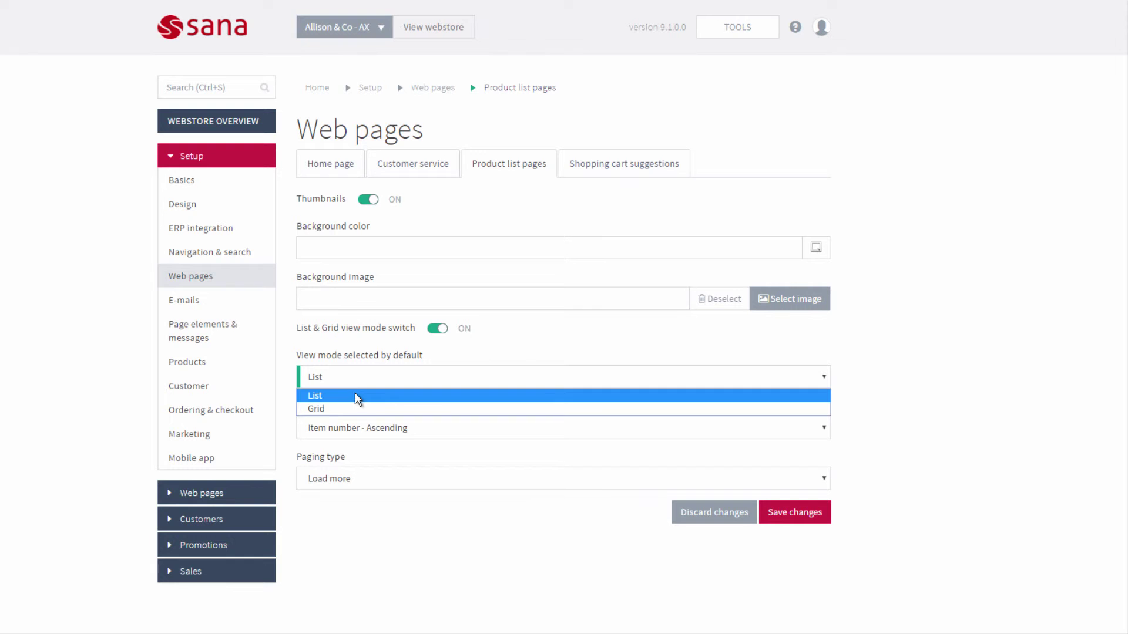
pyautogui.click(364, 362)
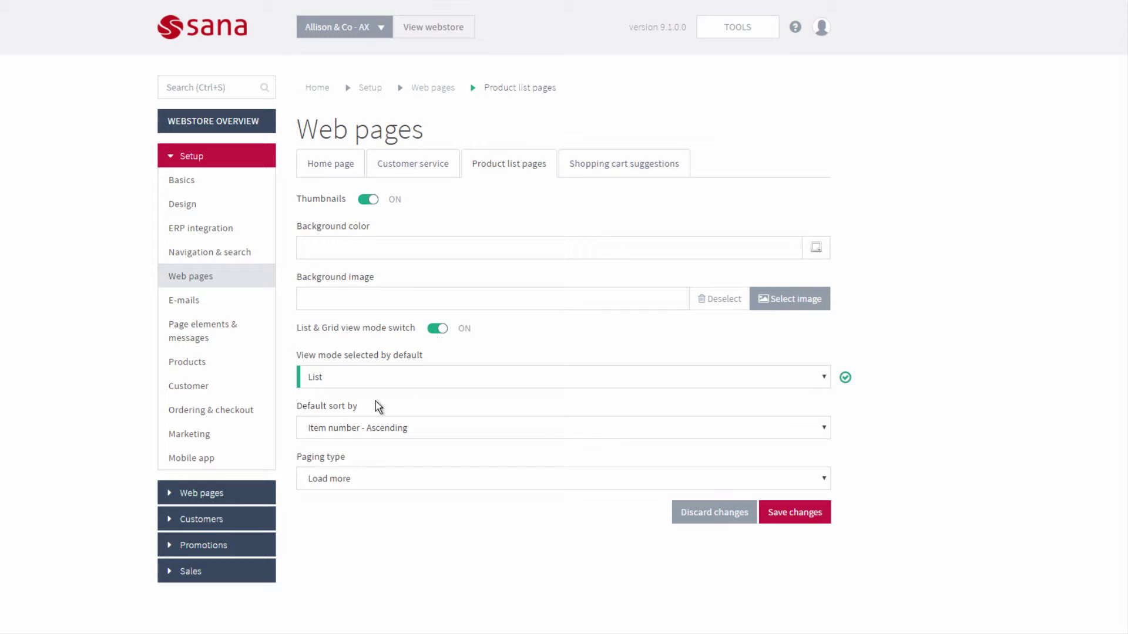
pyautogui.click(419, 431)
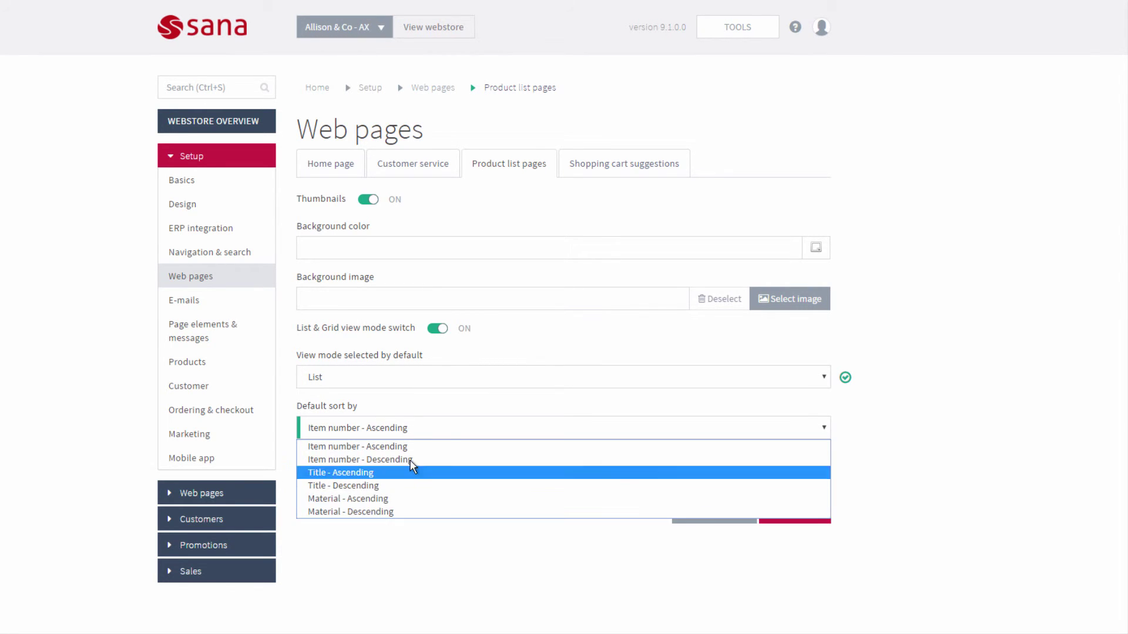
pyautogui.click(423, 411)
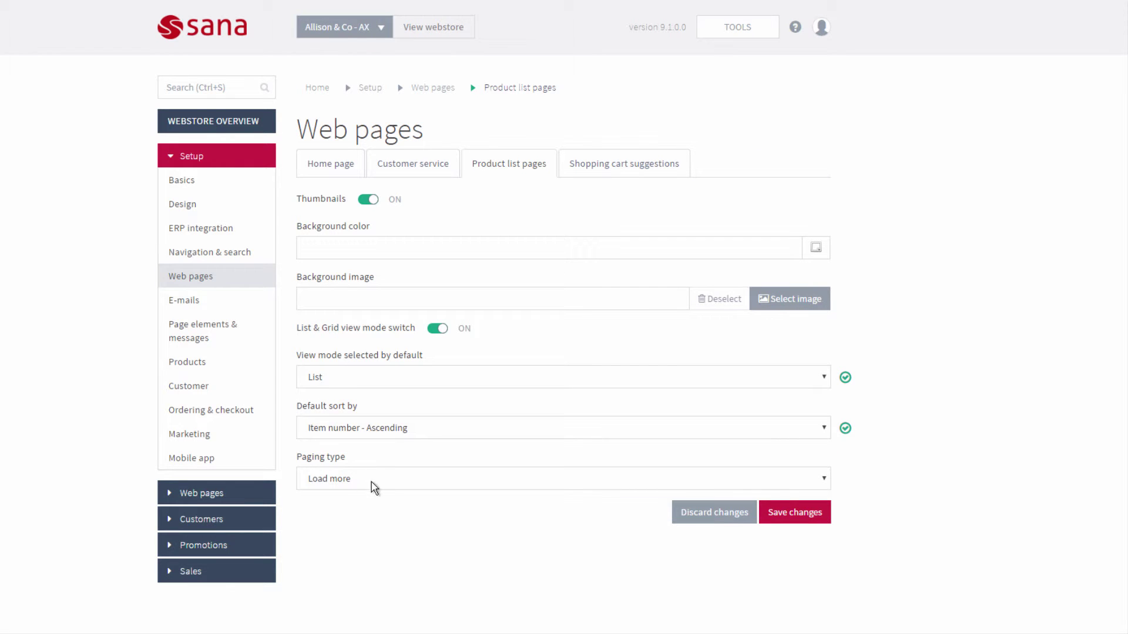
pyautogui.click(421, 481)
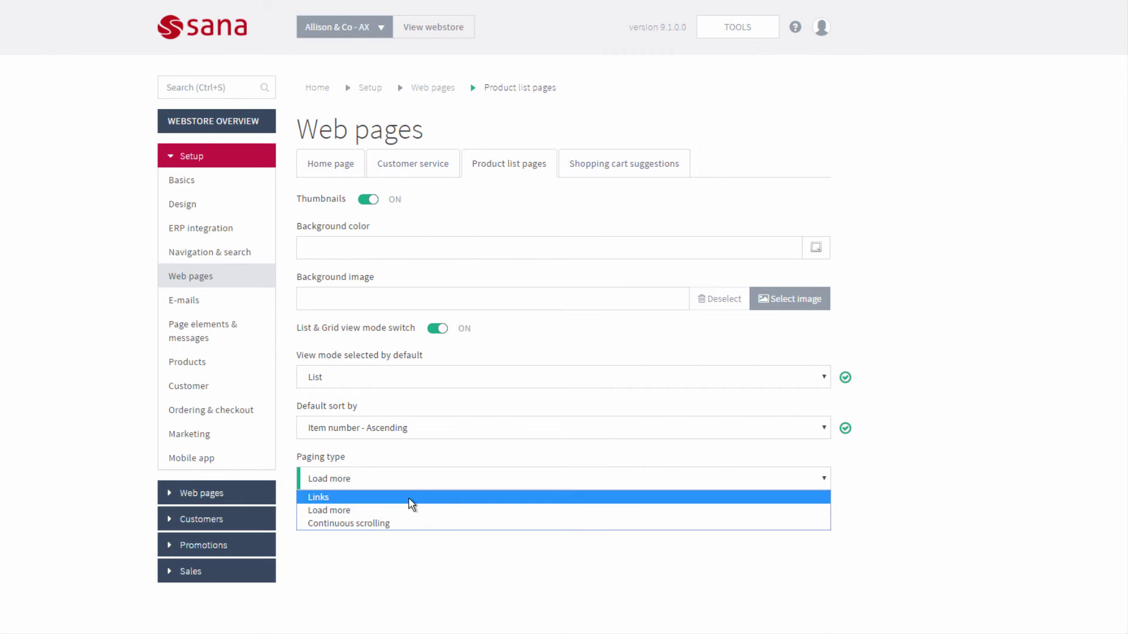
pyautogui.click(412, 461)
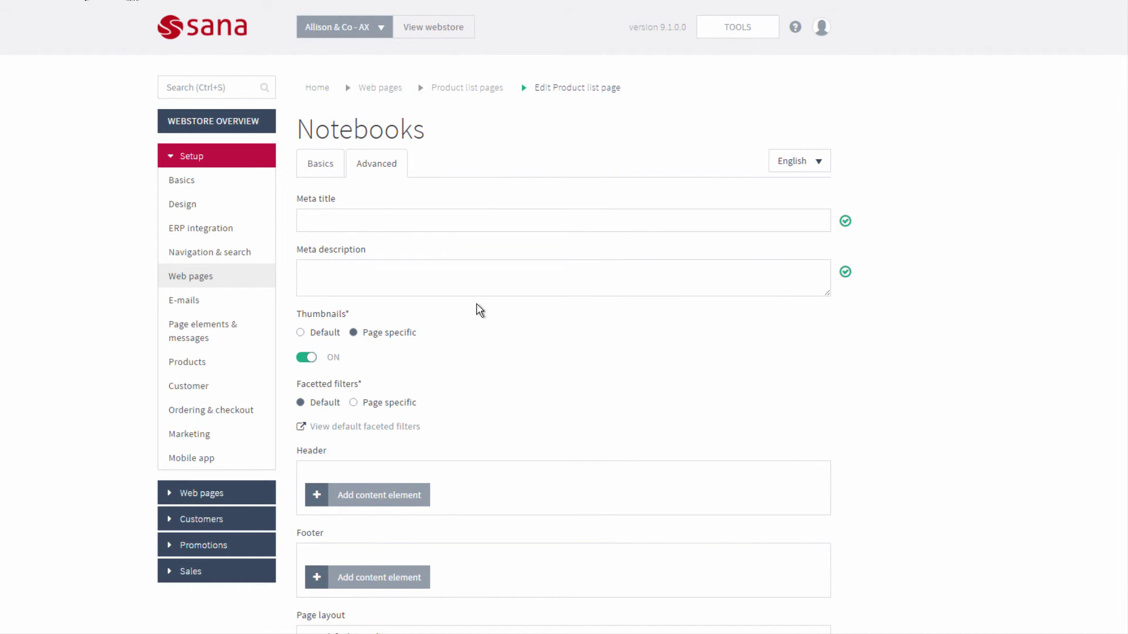
# Set the Notebooks page's facetted filters to Page specific, inspect the fields that can be added, and restore the Default option
pyautogui.scroll(-3, 376, 347)
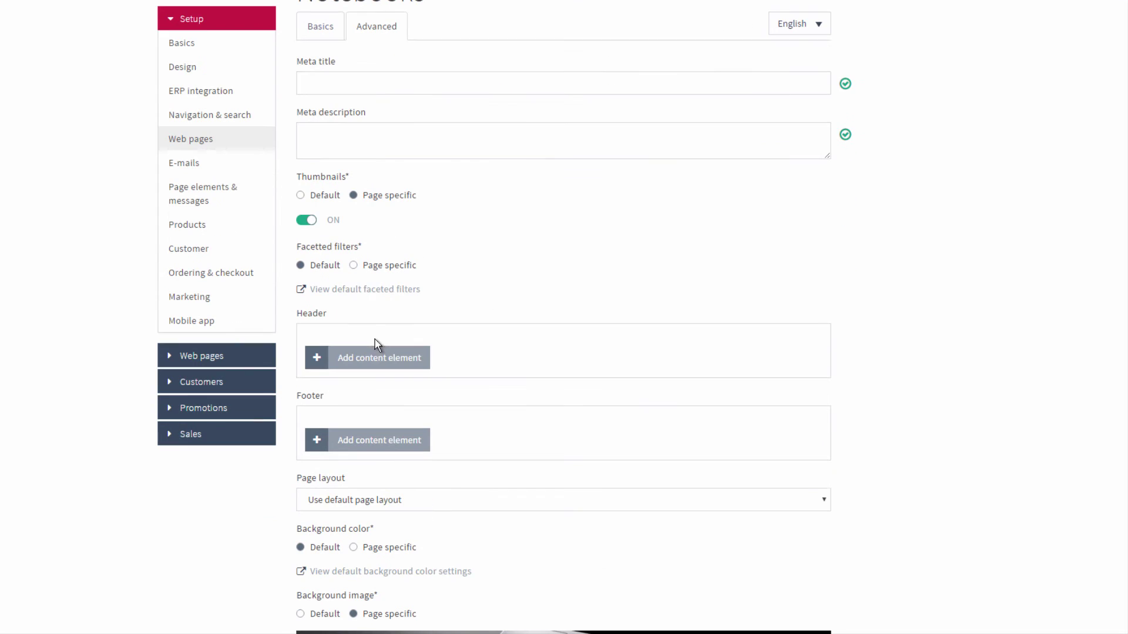
pyautogui.click(376, 268)
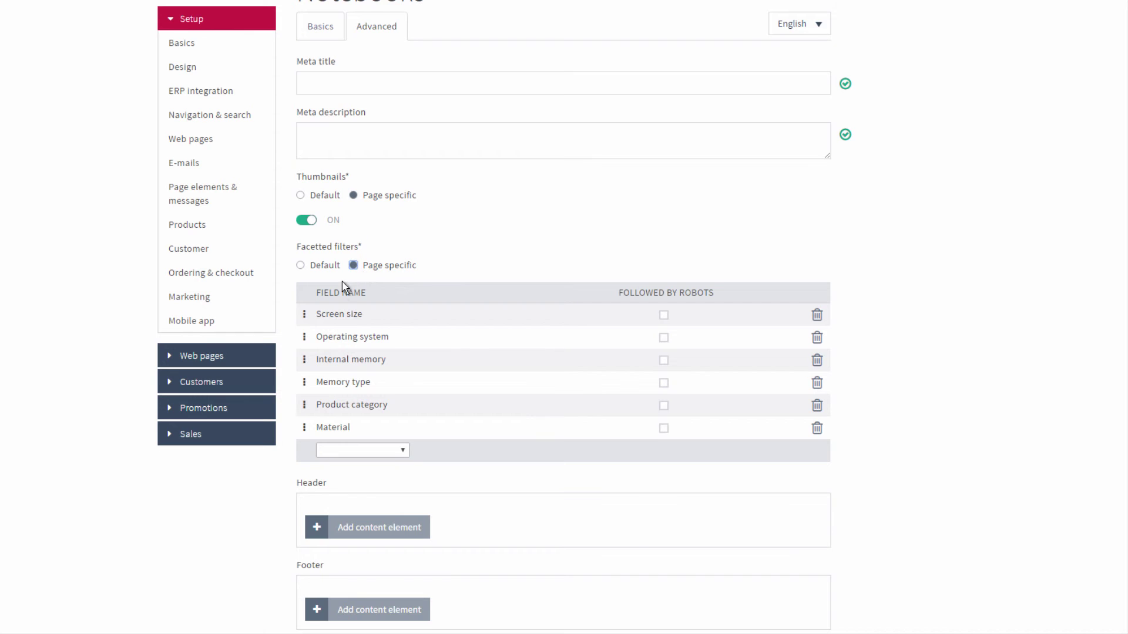
pyautogui.click(350, 451)
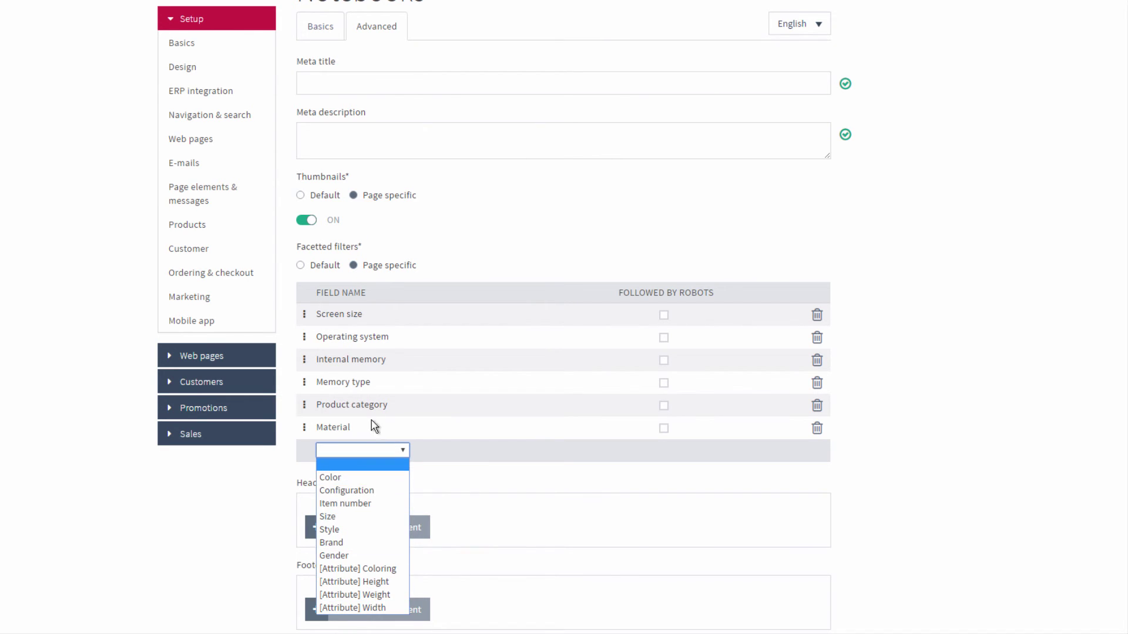
pyautogui.scroll(3, 438, 267)
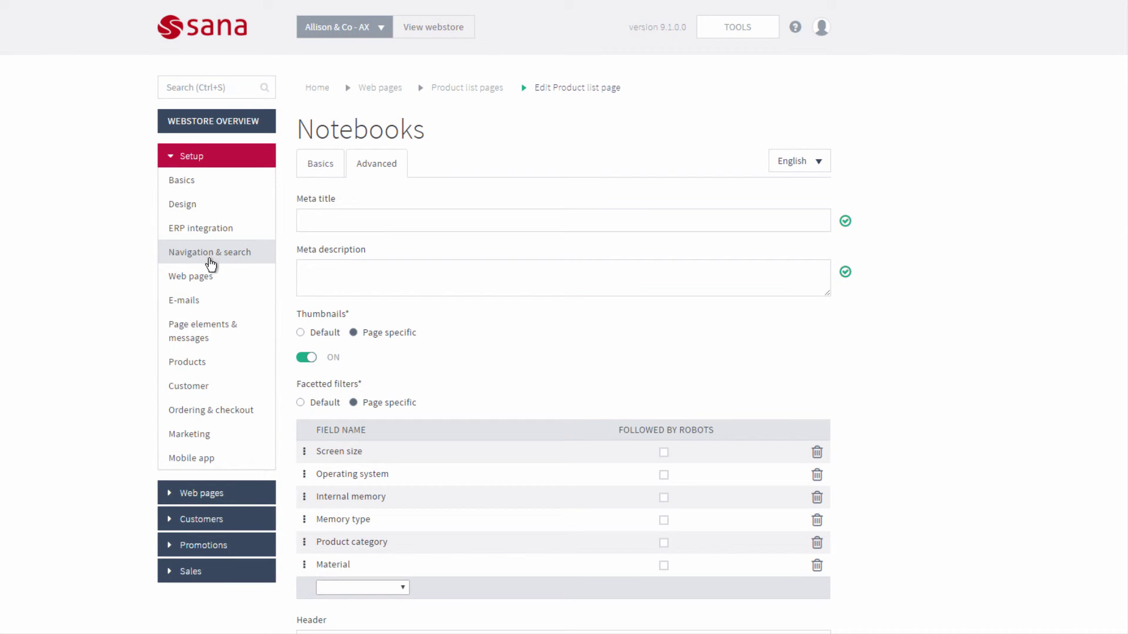
pyautogui.click(320, 404)
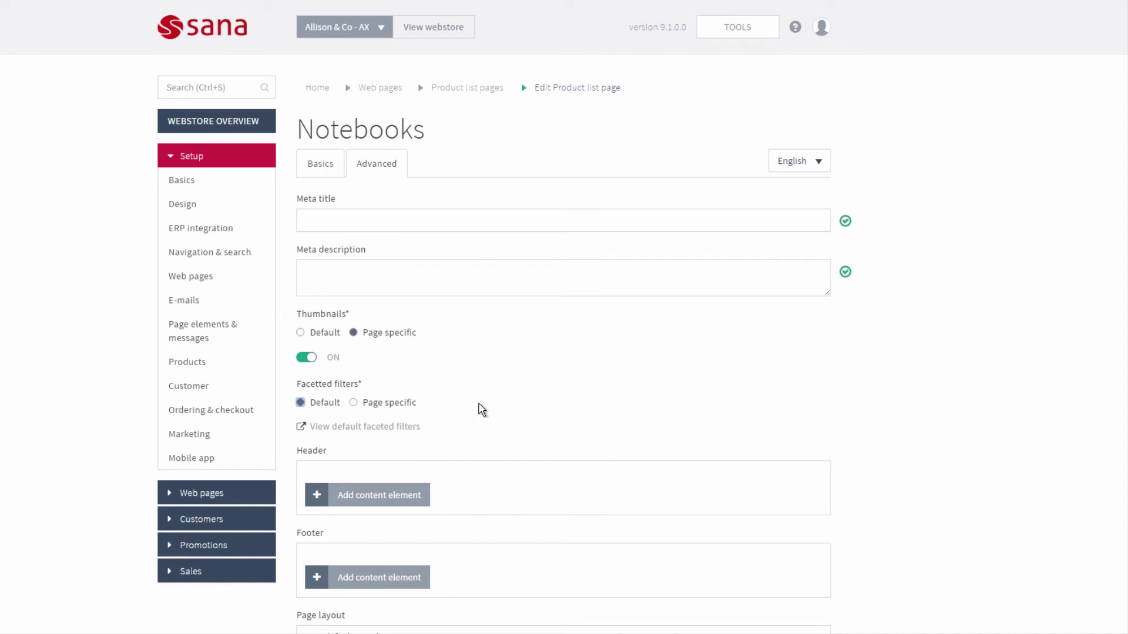
# Inspect the page layout options in the Notebooks page's advanced settings, without choosing a different layout
pyautogui.scroll(-4, 478, 414)
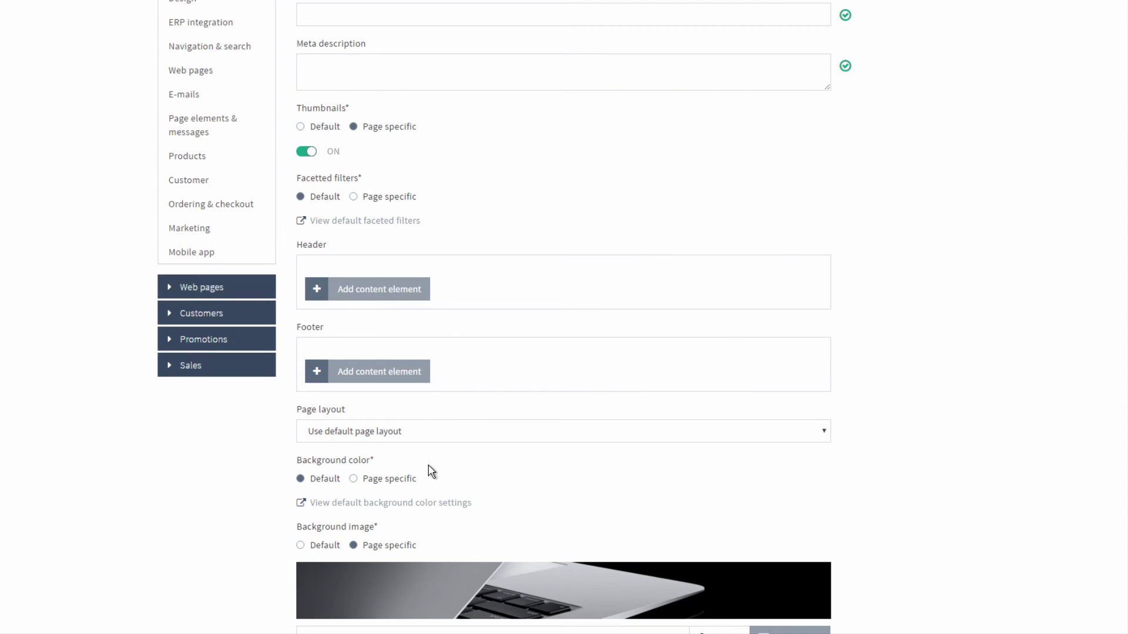
pyautogui.click(369, 437)
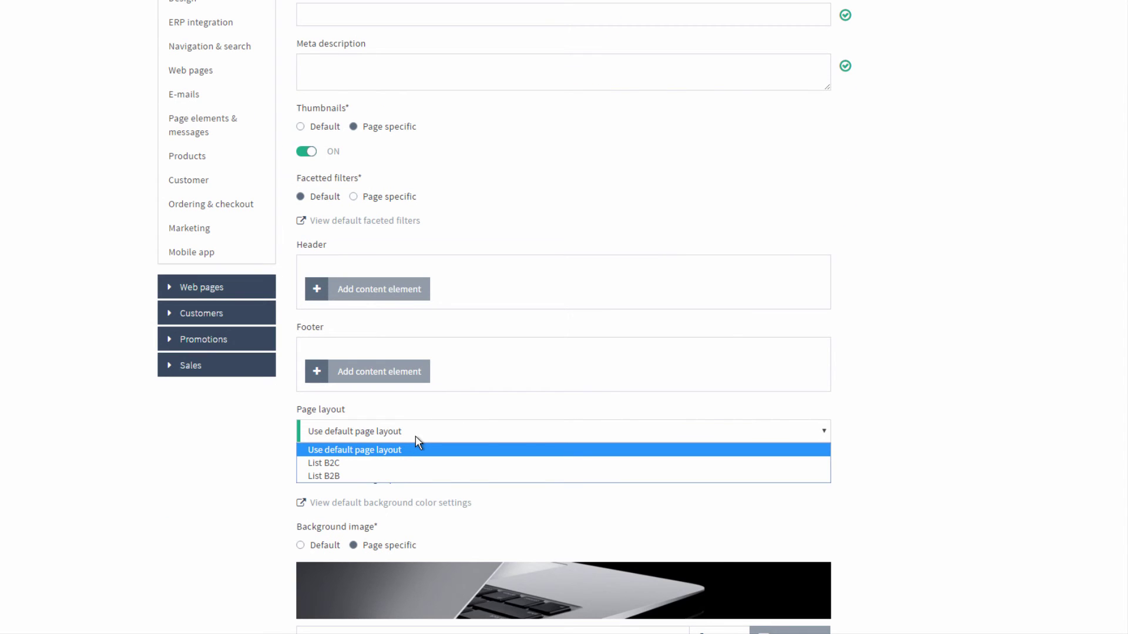
pyautogui.click(126, 248)
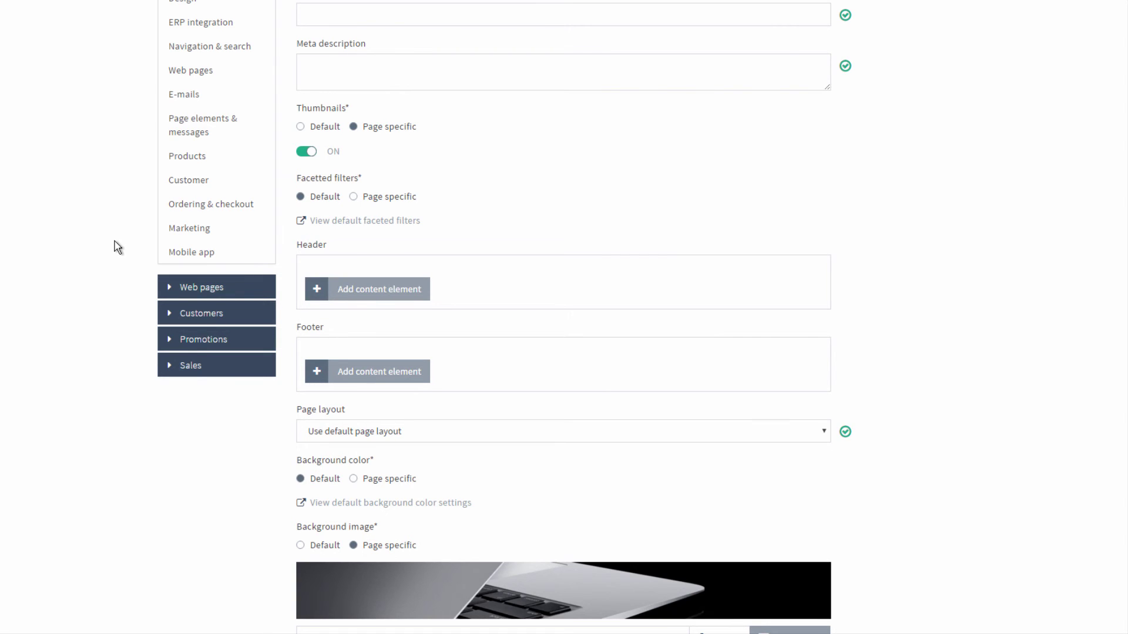
pyautogui.scroll(1, 115, 247)
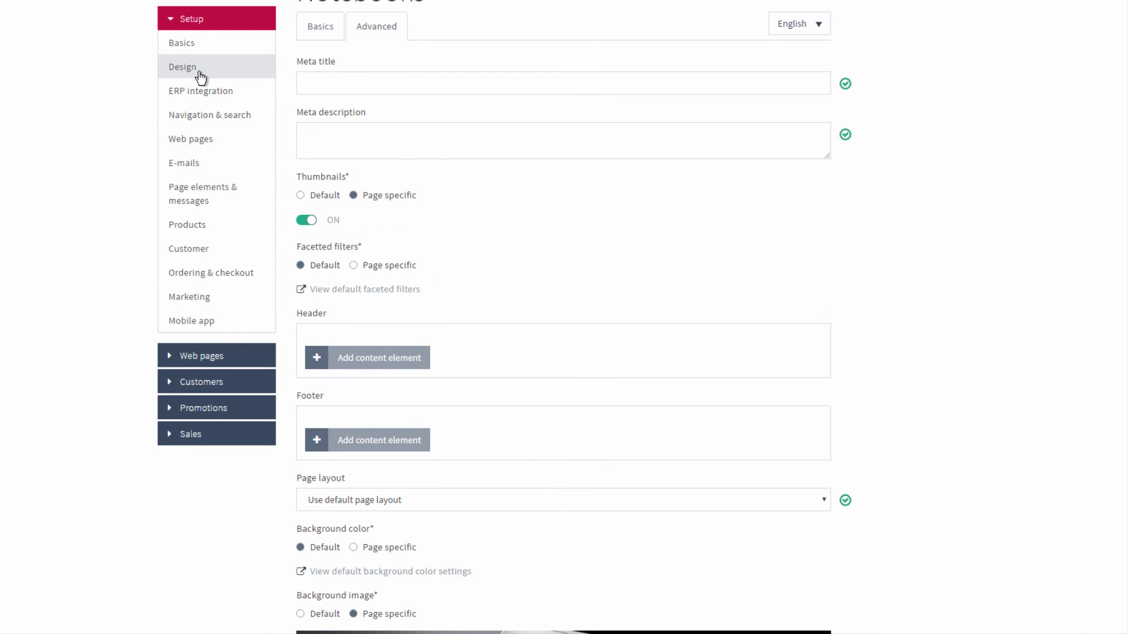
pyautogui.scroll(-2, 83, 241)
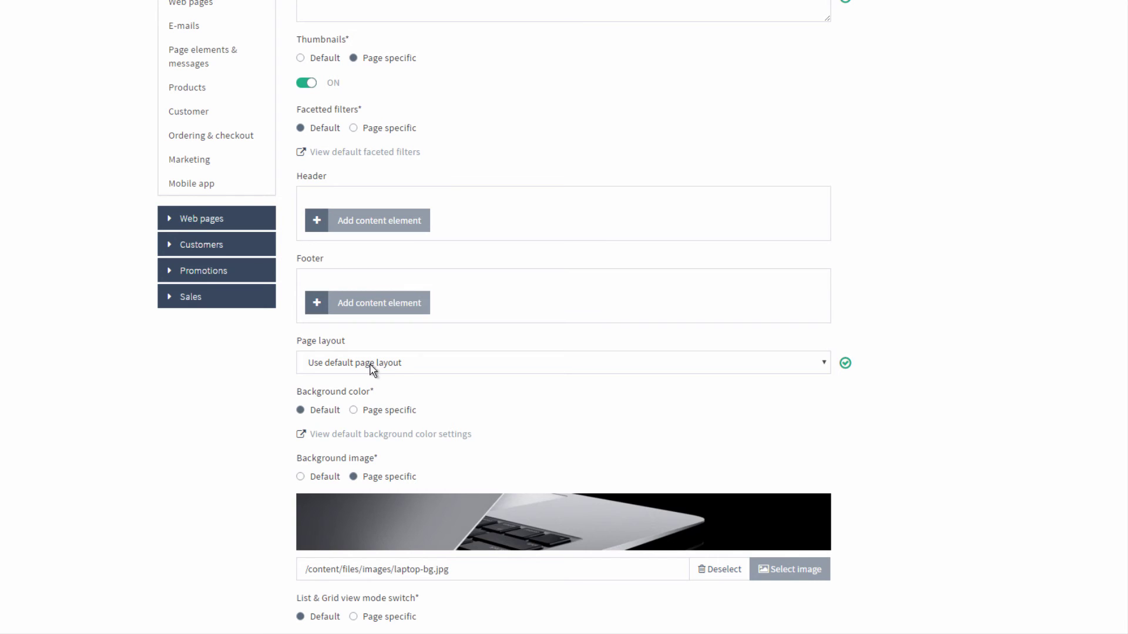
pyautogui.click(385, 364)
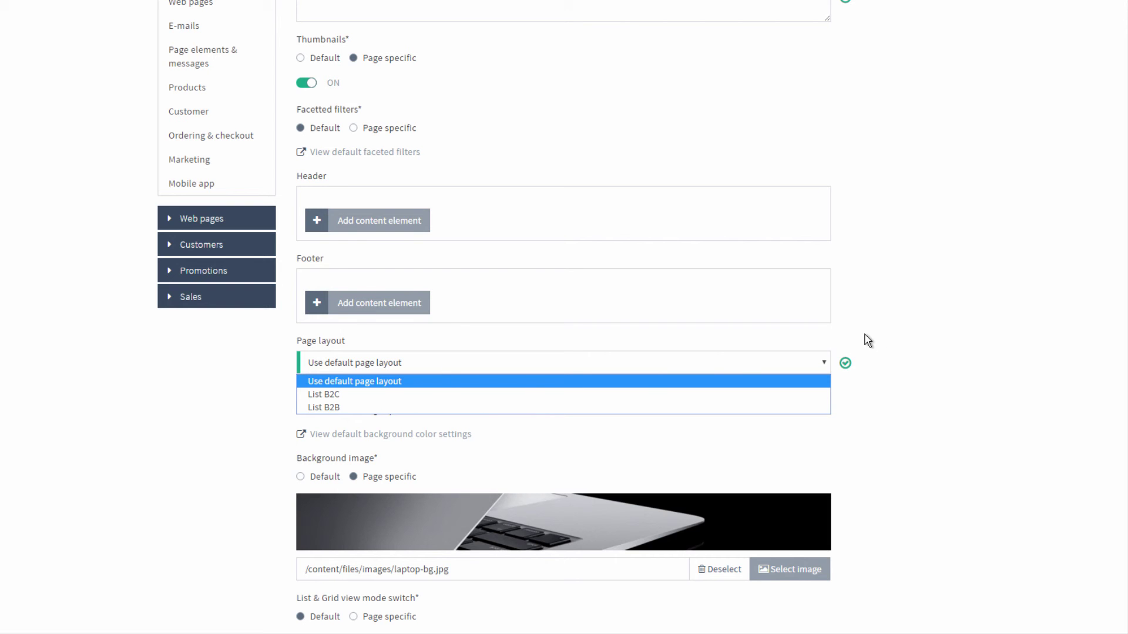
# Open the webstore and go to the Notebooks product list page under Computers & Office
pyautogui.scroll(5, 914, 330)
pyautogui.click(465, 33)
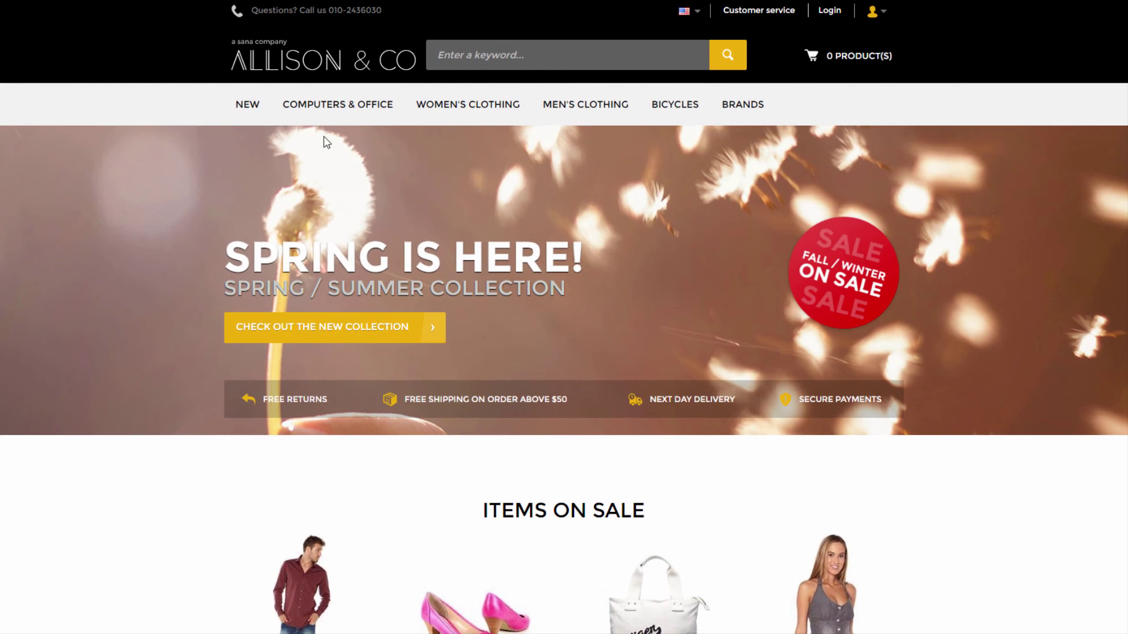
pyautogui.moveTo(322, 118)
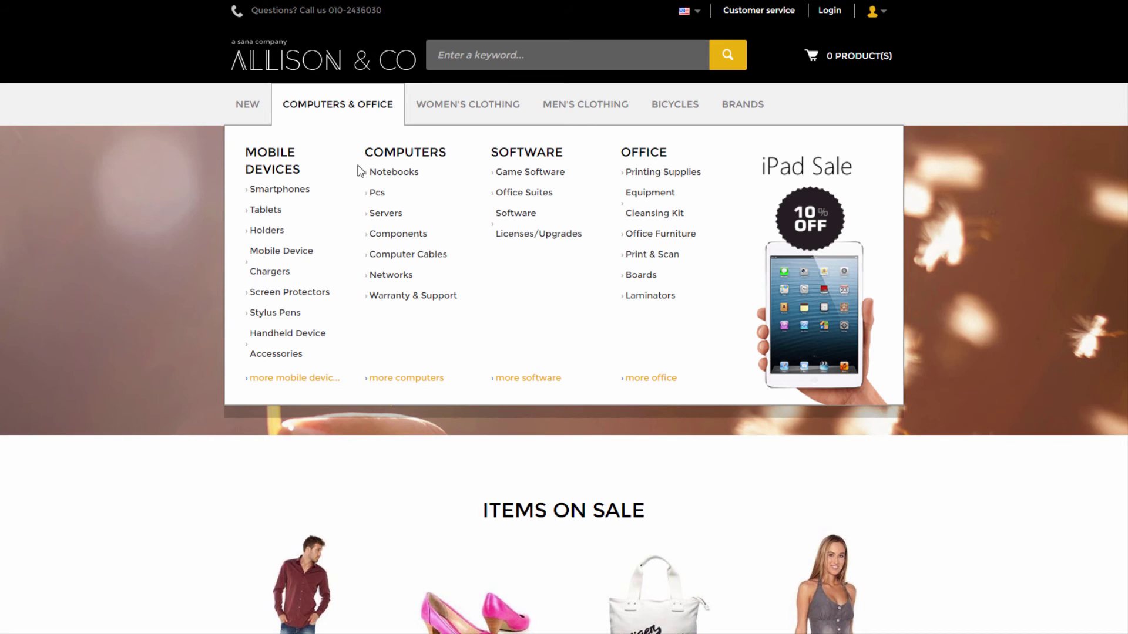
pyautogui.click(391, 176)
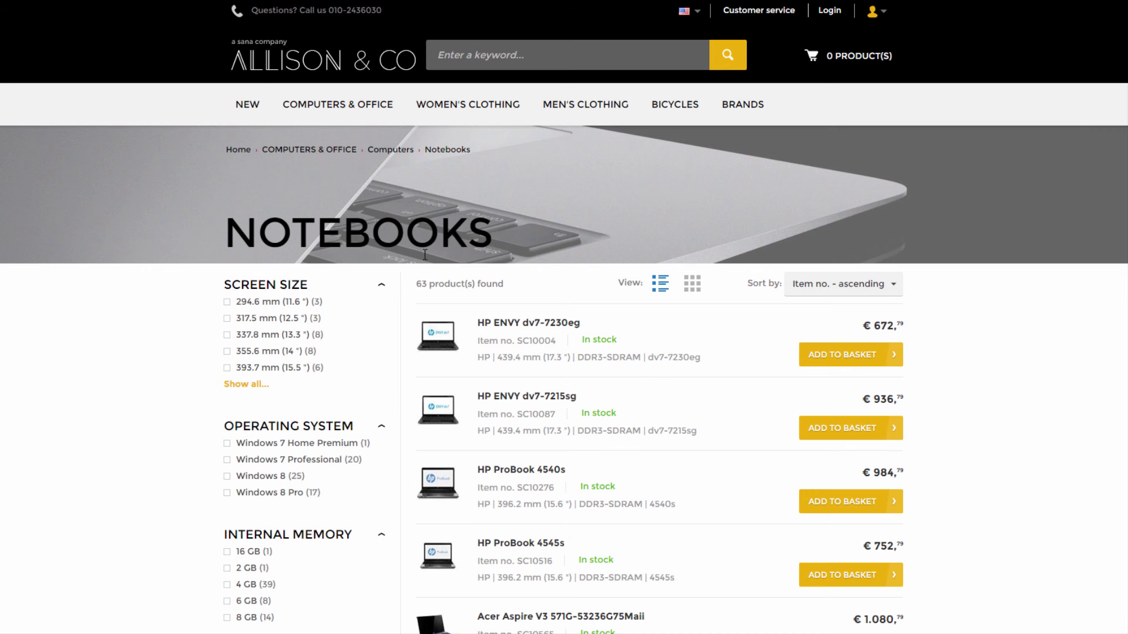
# Examine the Notebooks page in the webstore: its product list, facetted filters and available sort options, without changing the sorting
pyautogui.scroll(-6, 487, 356)
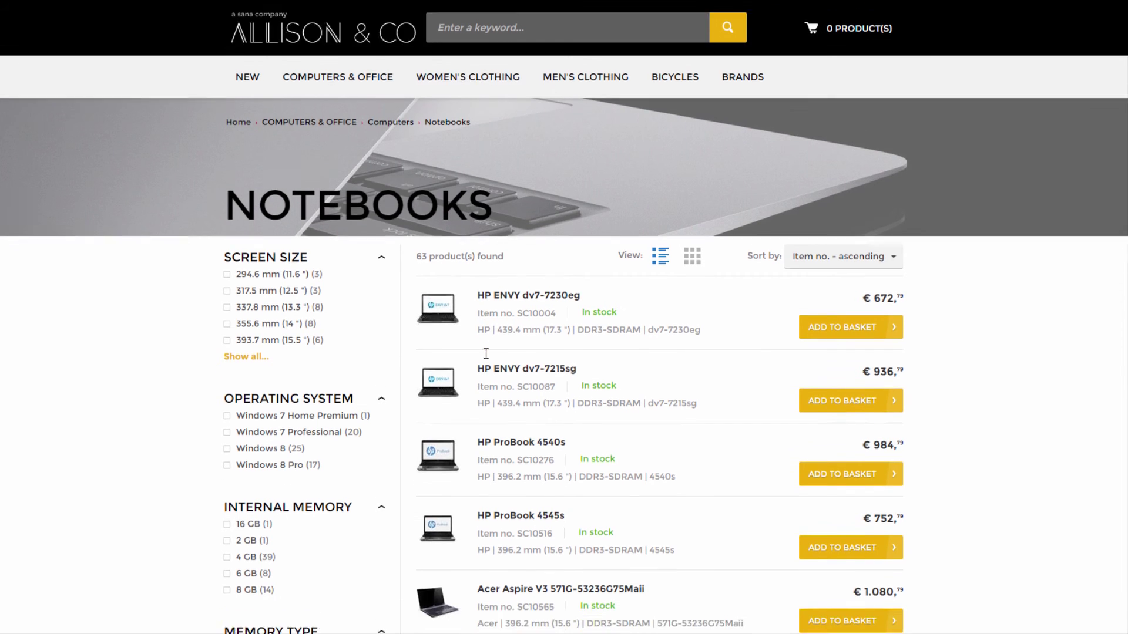
pyautogui.scroll(-3, 486, 373)
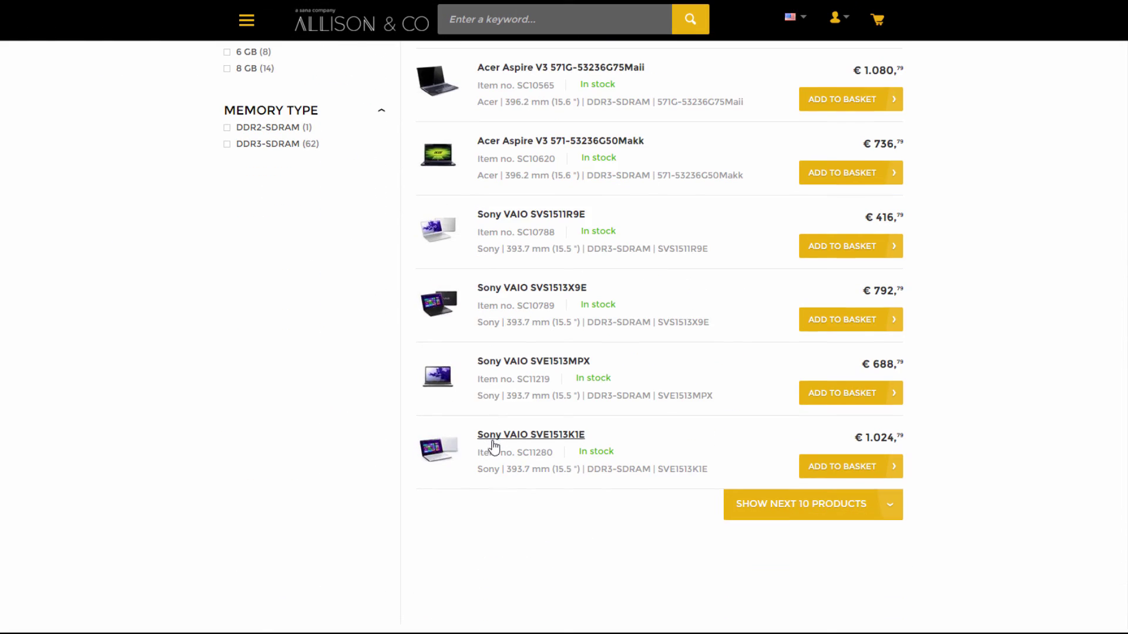
pyautogui.scroll(3, 493, 450)
pyautogui.scroll(5, 493, 445)
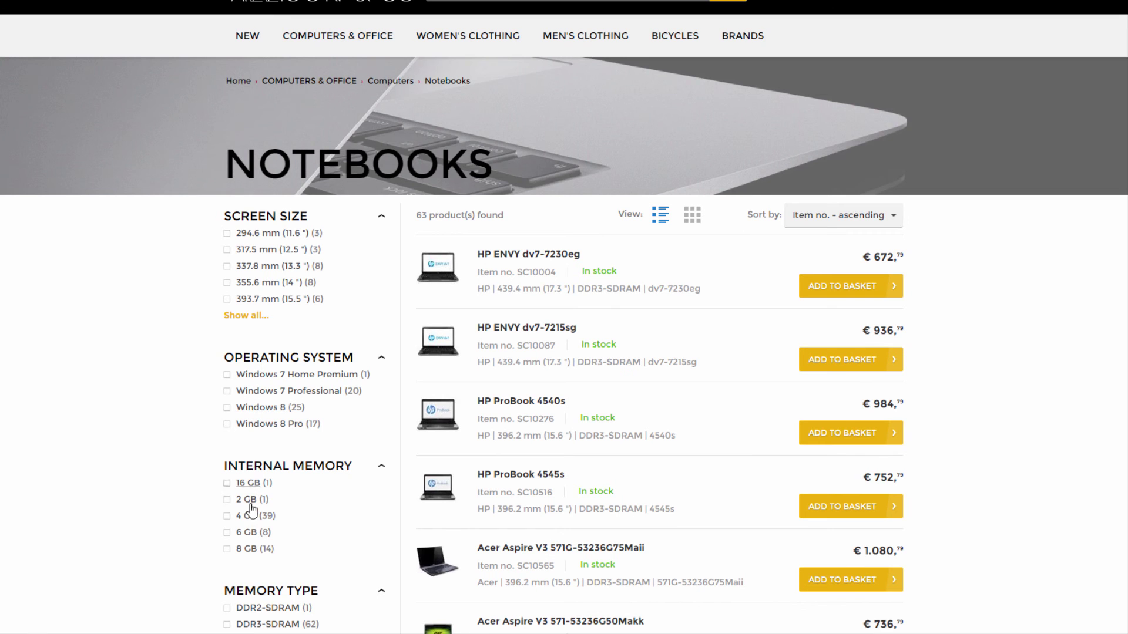
pyautogui.scroll(-1, 253, 564)
pyautogui.scroll(2, 253, 565)
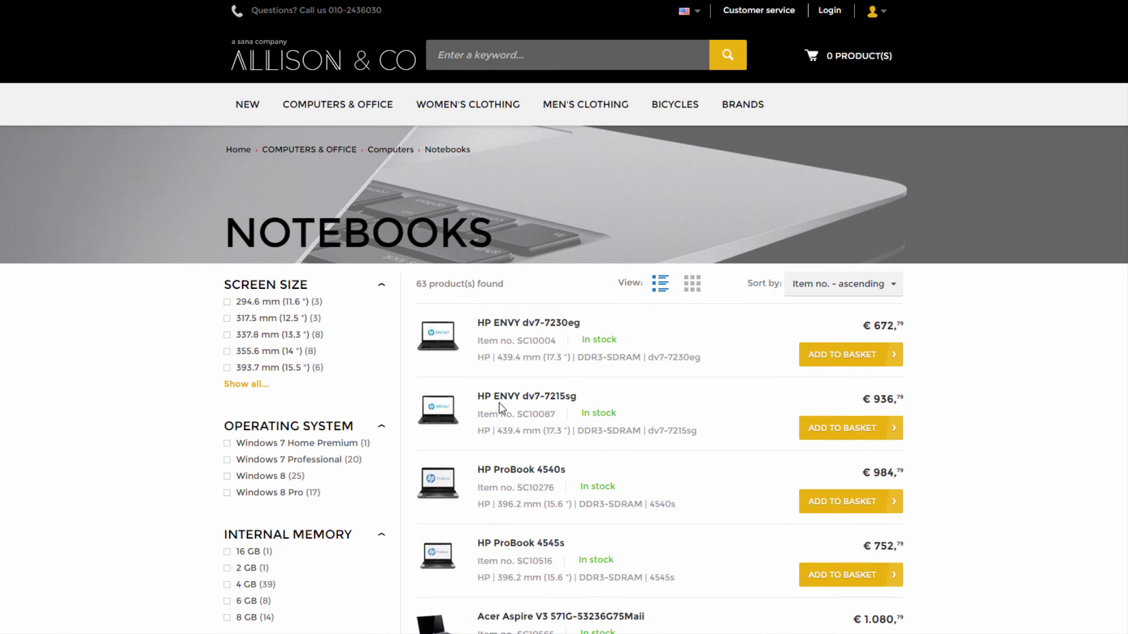
pyautogui.click(820, 295)
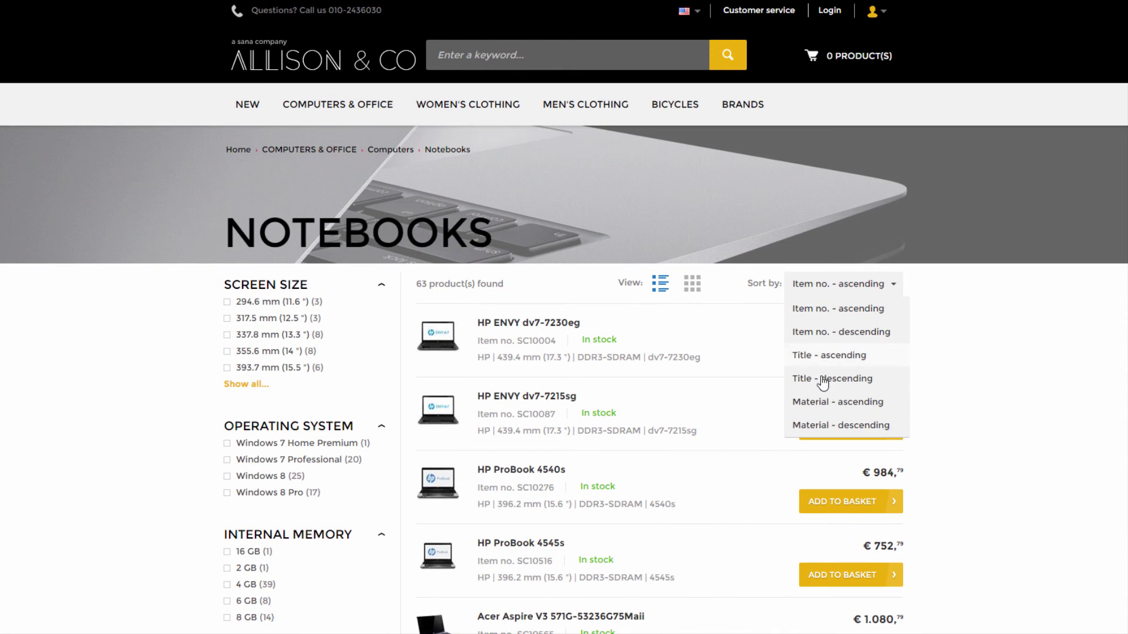
pyautogui.click(721, 298)
# Display the notebooks in grid view, look over the products, and return to list view
pyautogui.click(693, 284)
pyautogui.scroll(-5, 712, 376)
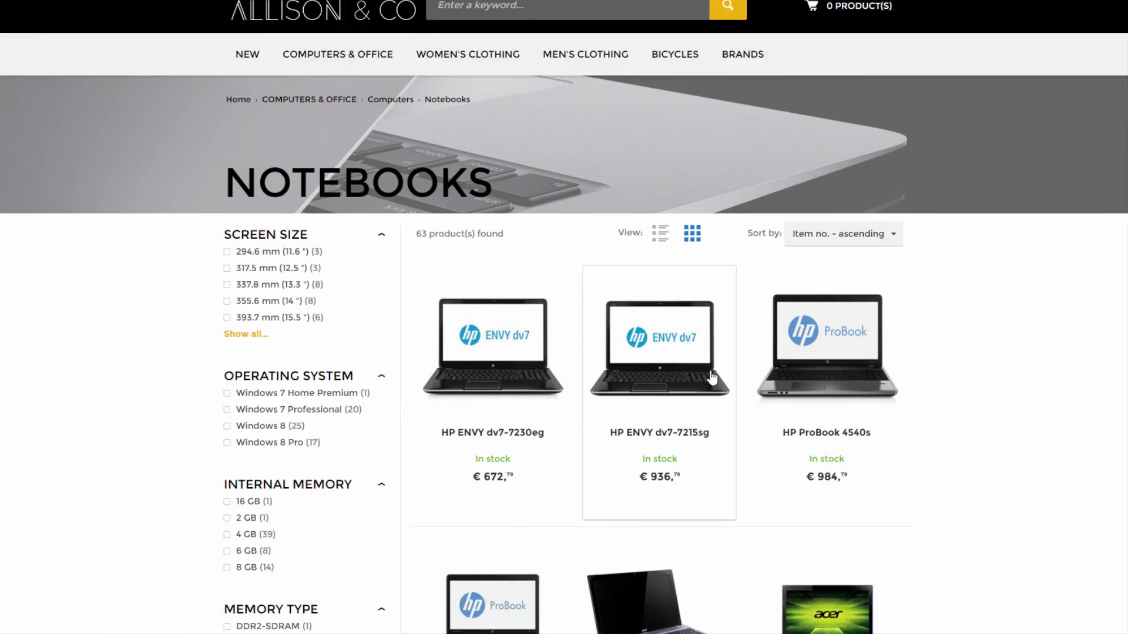
pyautogui.scroll(5, 712, 377)
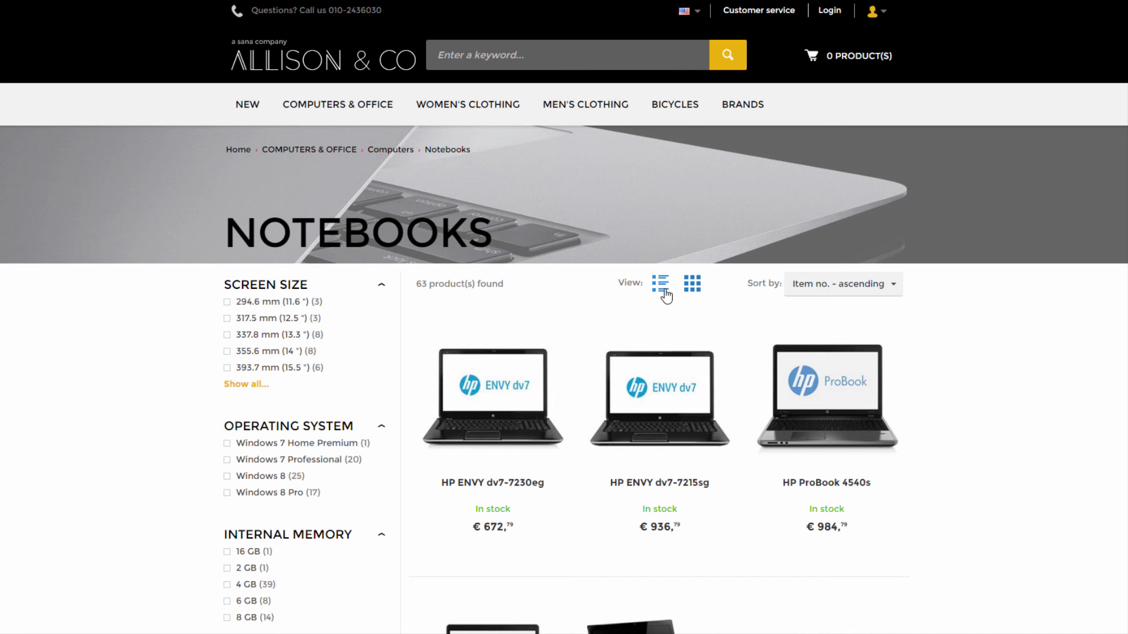
pyautogui.click(660, 284)
# Load the next 10 products on the Notebooks page and look through the extended list
pyautogui.scroll(-7, 675, 343)
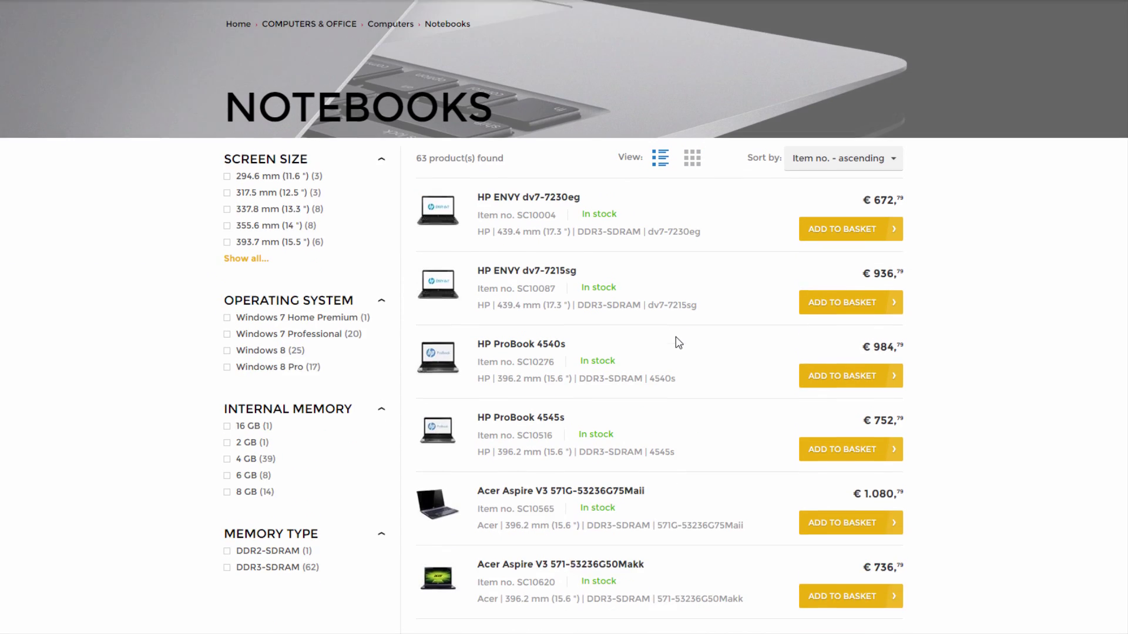
pyautogui.scroll(-3, 676, 343)
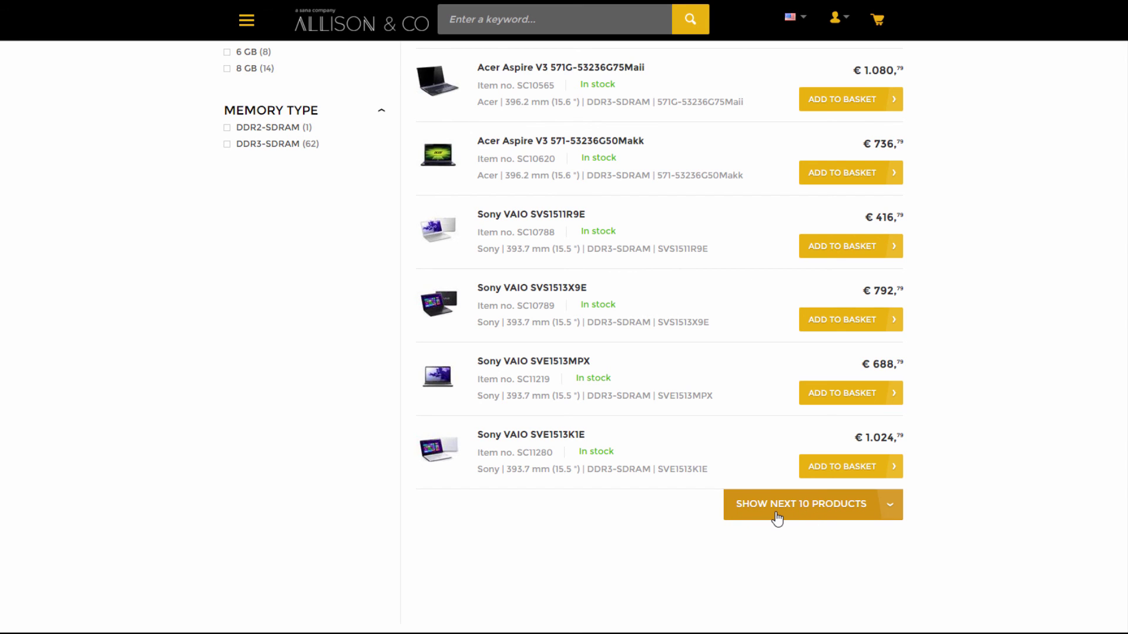
pyautogui.click(881, 507)
pyautogui.scroll(-3, 880, 509)
pyautogui.scroll(-3, 880, 508)
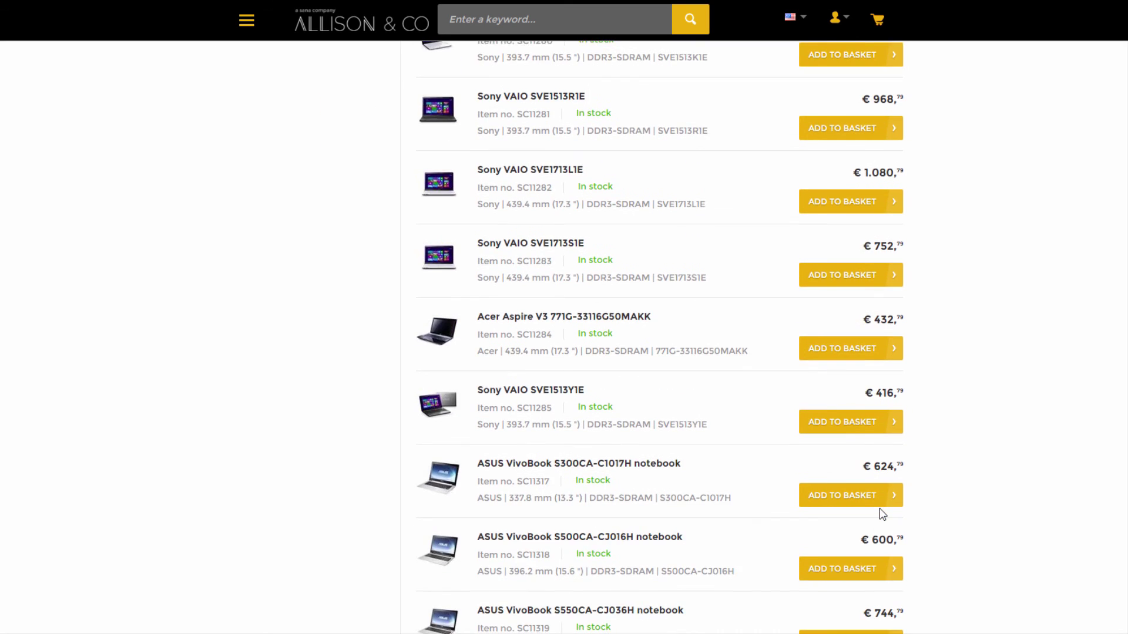
pyautogui.scroll(10, 881, 509)
pyautogui.scroll(5, 879, 508)
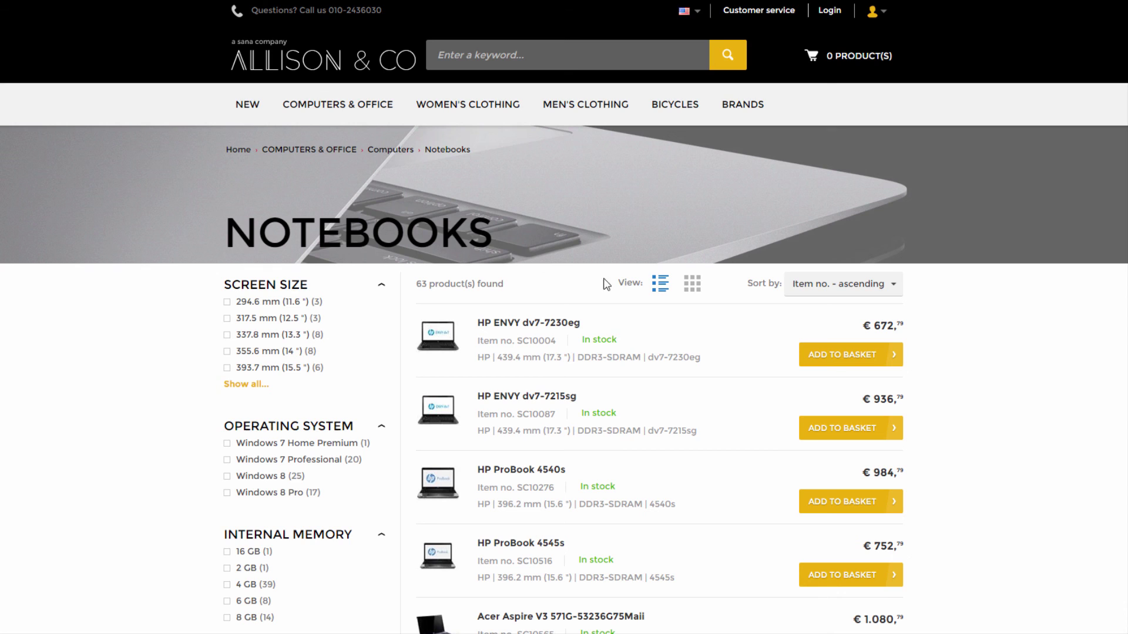
pyautogui.scroll(-12, 670, 317)
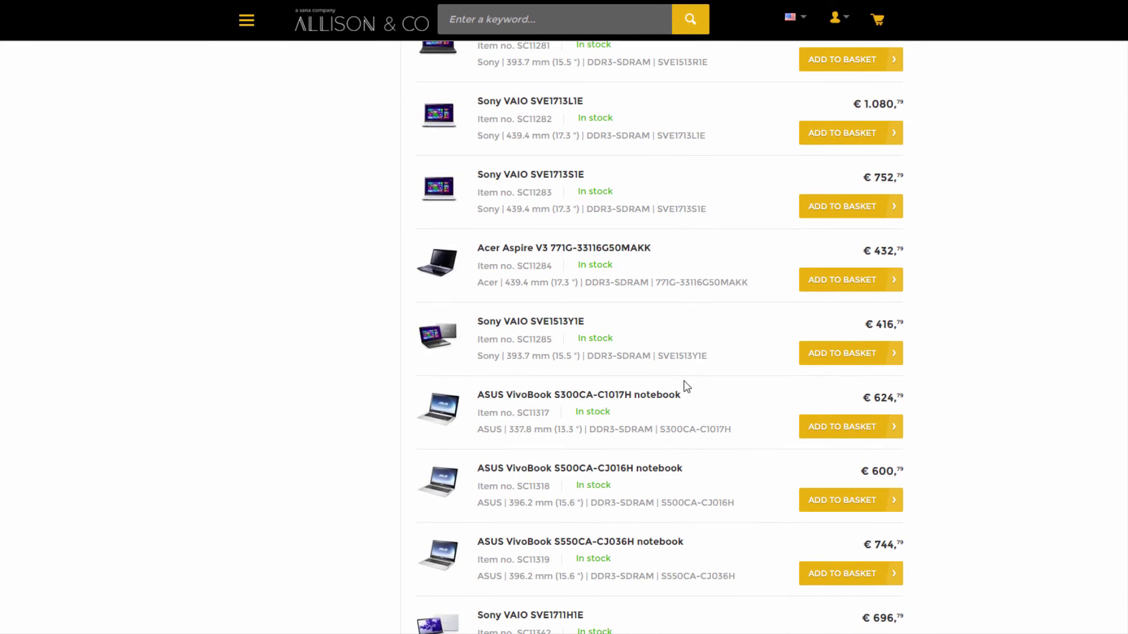
pyautogui.scroll(15, 686, 386)
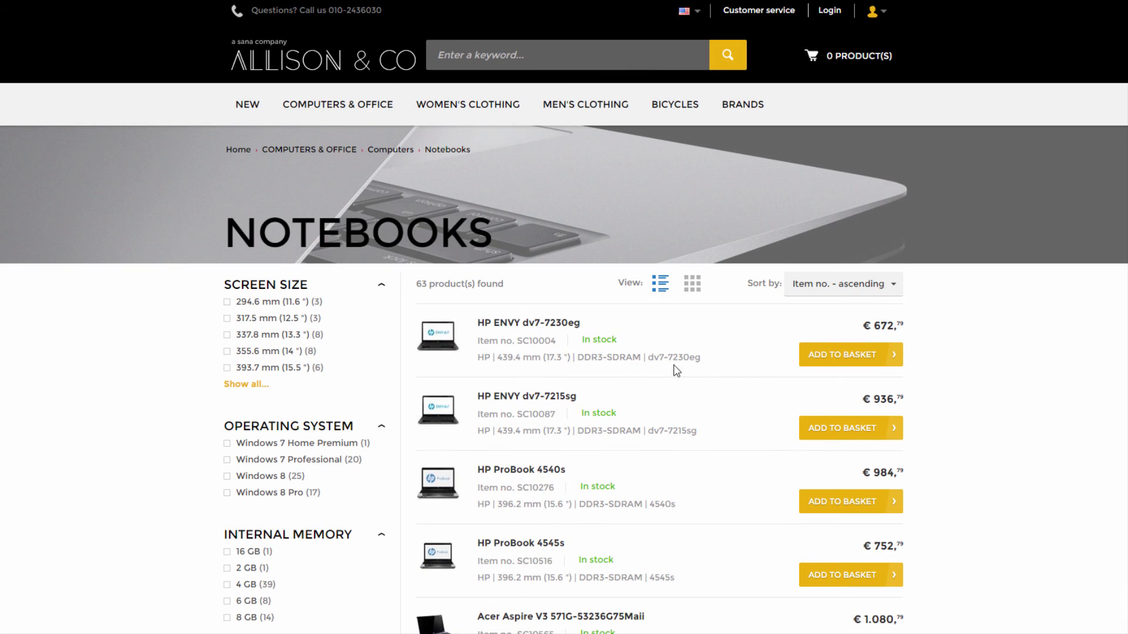